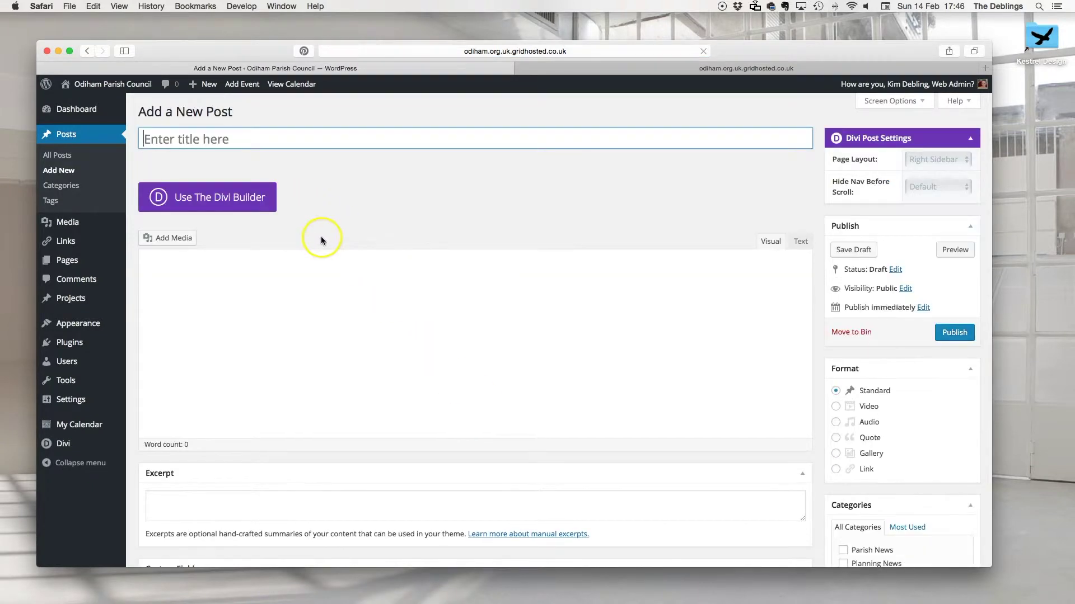
- Title the new post "Event coming up soon!" and fill its body with the "Sed ut perspiciatis" placeholder paragraph
{"action": "left_click", "coordinate": [230, 140]}
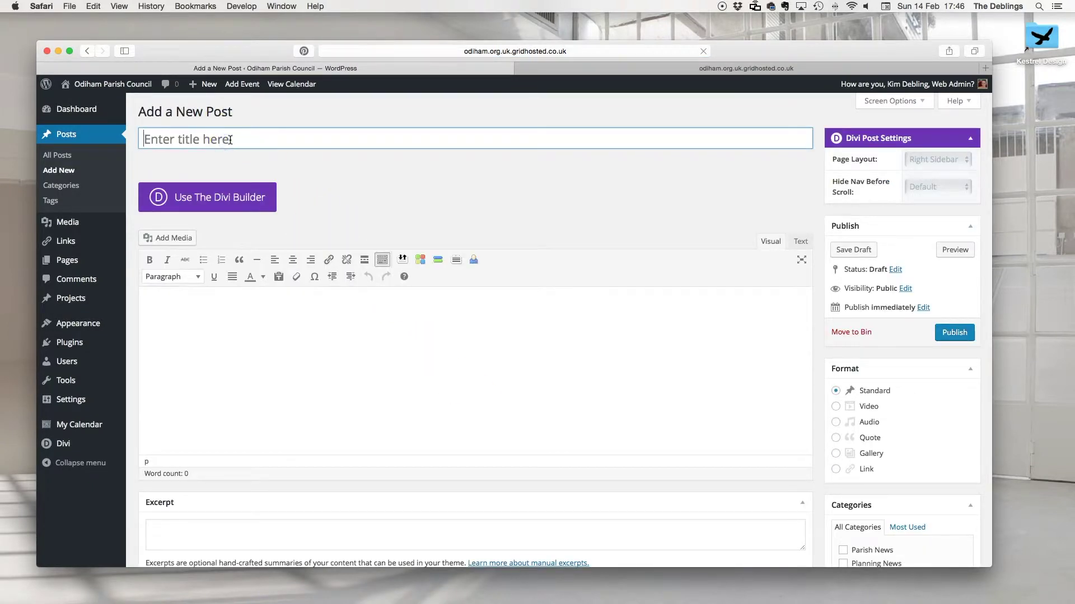
{"action": "left_click", "coordinate": [567, 275]}
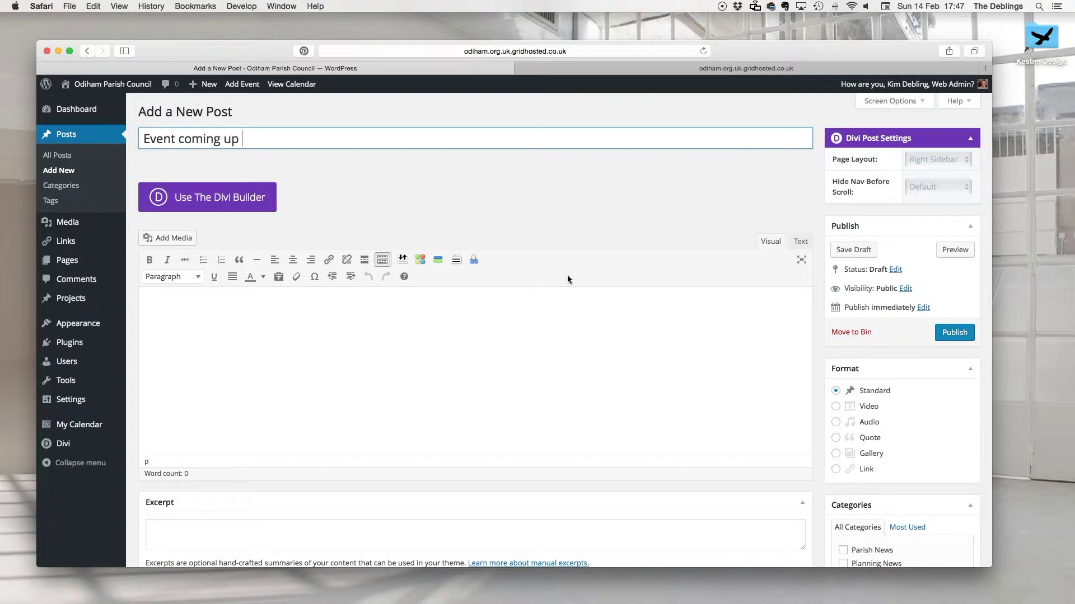
{"action": "type", "text": "!"}
{"action": "left_click", "coordinate": [383, 333]}
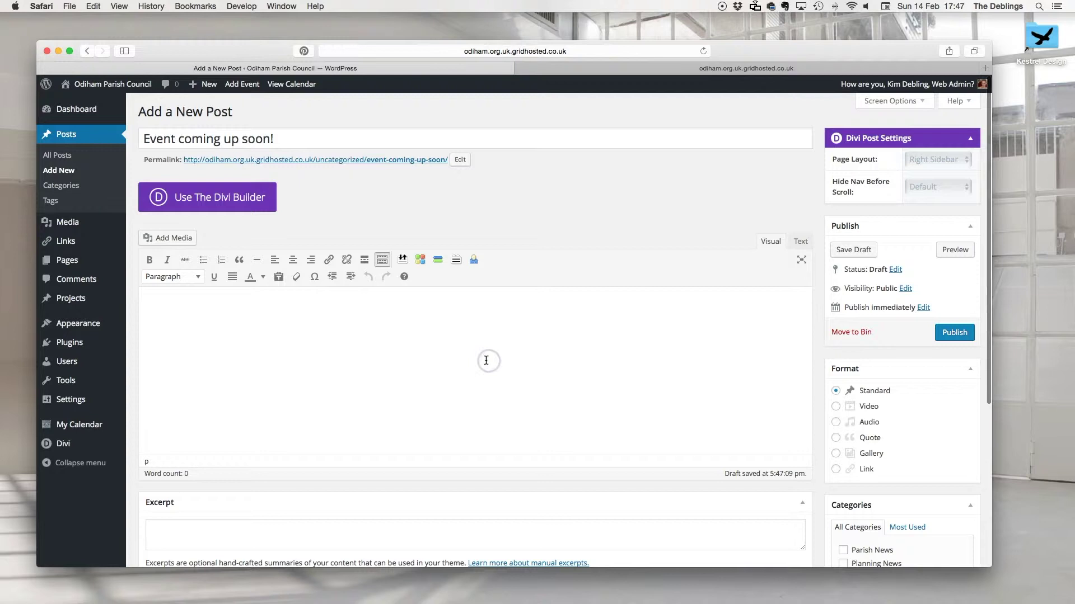
{"action": "type", "text": "Sed ut perspiciatis unde omnis iste natus error sit voluptatem accusantium doloremque laudantium, totam rem aperiam, eaque ipsa quae ab illo inventore veritatis et quasi architecto beatae vitae dicta sunt explicabo. Nemo enim ipsam voluptatem quia voluptas sit aspernatur aut odit aut fugit, sed quia consequuntur magni dolores eos qui ratione voluptatem sequi nesciunt. Neque porro quisquam est, qui dolorem ipsum quia dolor sit amet, consectetur, adipisci velit, sed quia non numquam eius modi tempora incidunt ut labore et dolore magnam aliquam quaerat voluptatem. Ut enim ad minima veniam, quis nostrum exercitationem ullam corporis suscipit laboriosam, nisi ut aliquid ex ea commodi consequatur? Quis autem vel eum iure reprehenderit qui in ea voluptate velit esse quam nihil molestiae consequatur, vel illum qui dolorem eum fugiat quo voluptas nulla pariatur?"}
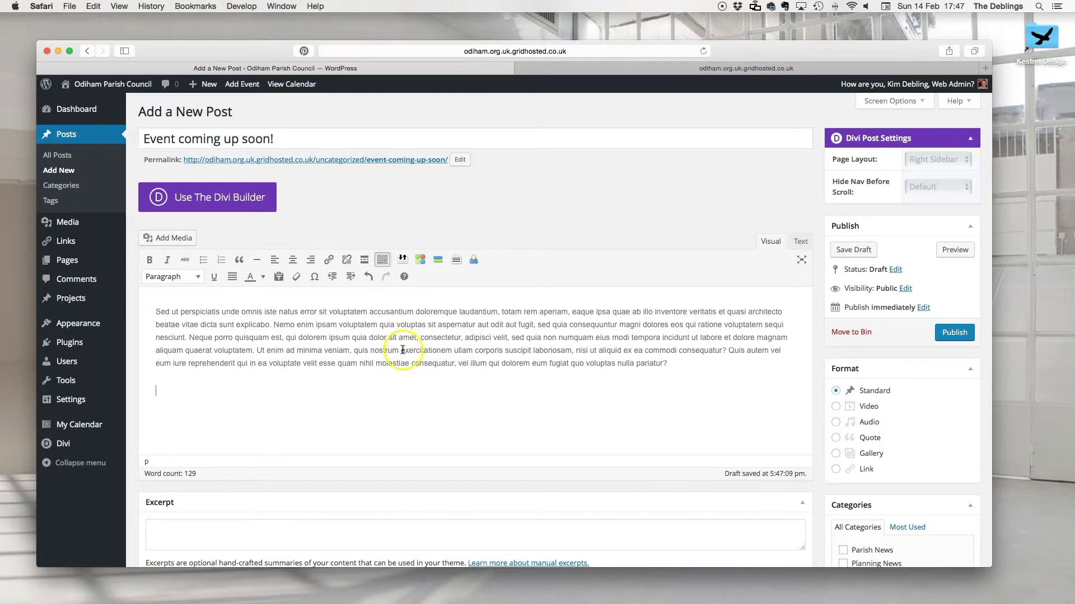
{"action": "left_click_drag", "start_coordinate": [399, 352], "coordinate": [368, 351]}
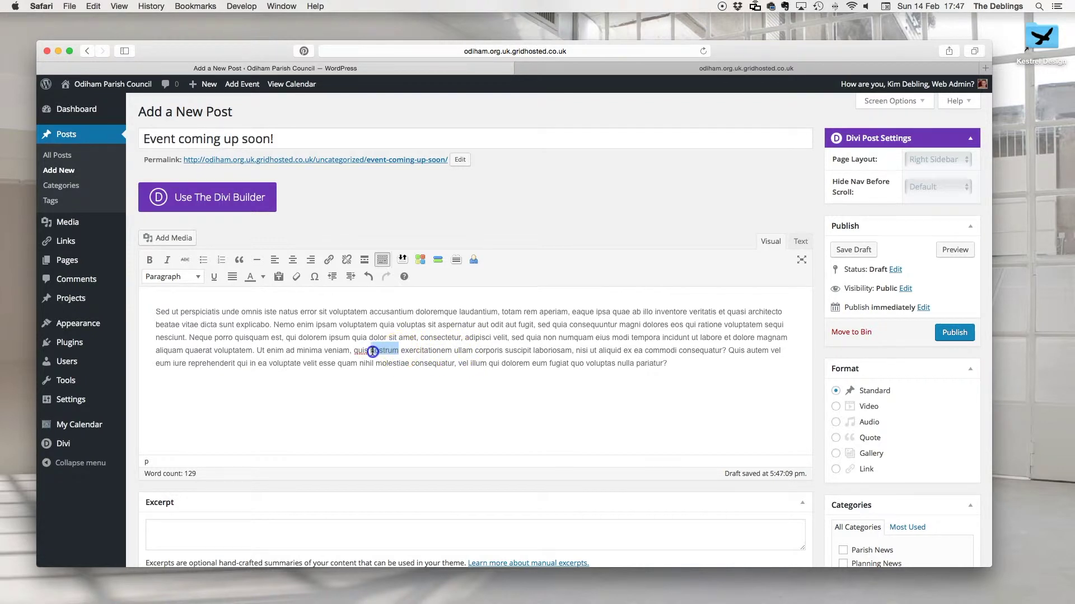
{"action": "left_click", "coordinate": [329, 261]}
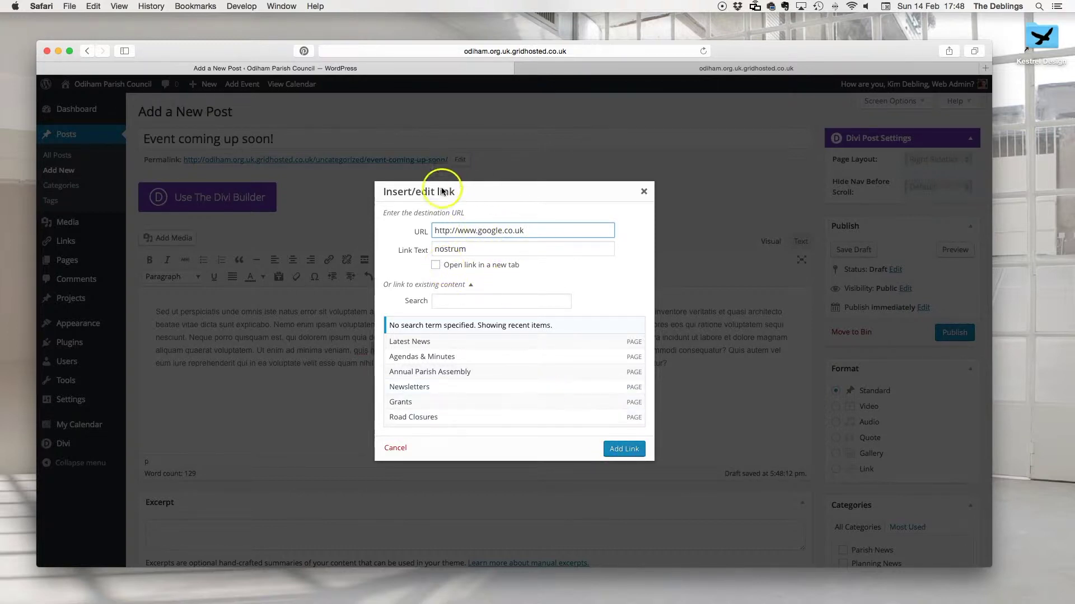
{"action": "left_click", "coordinate": [436, 265]}
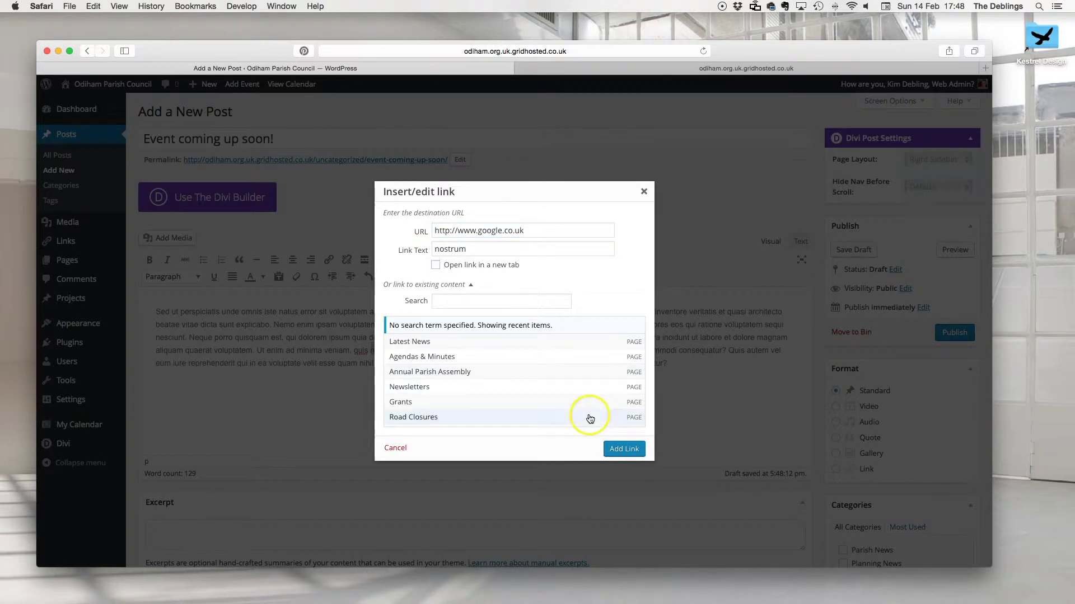
{"action": "left_click", "coordinate": [434, 266]}
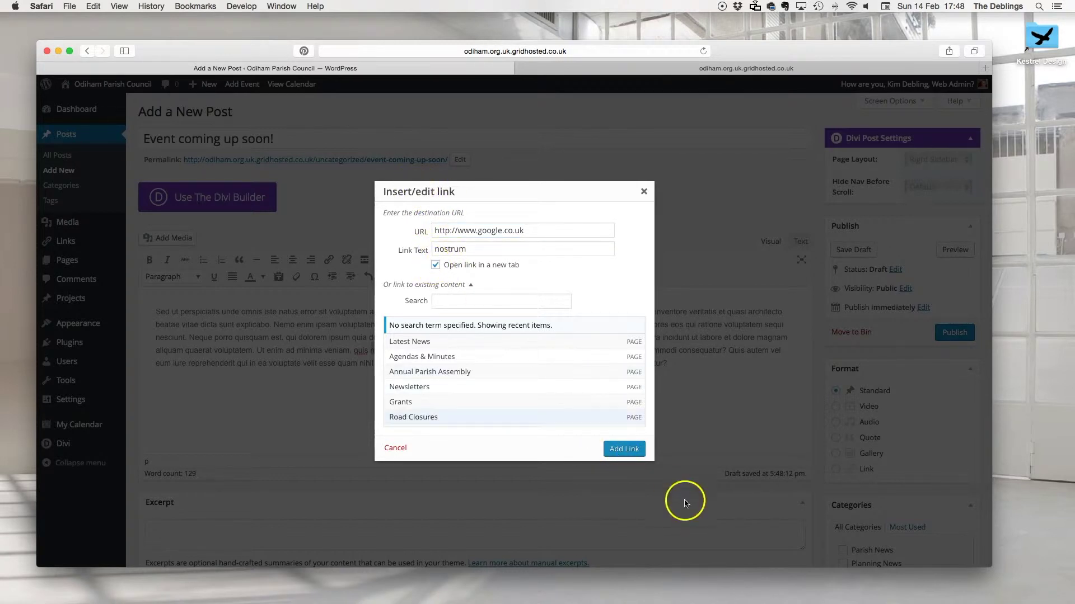
{"action": "left_click", "coordinate": [624, 448]}
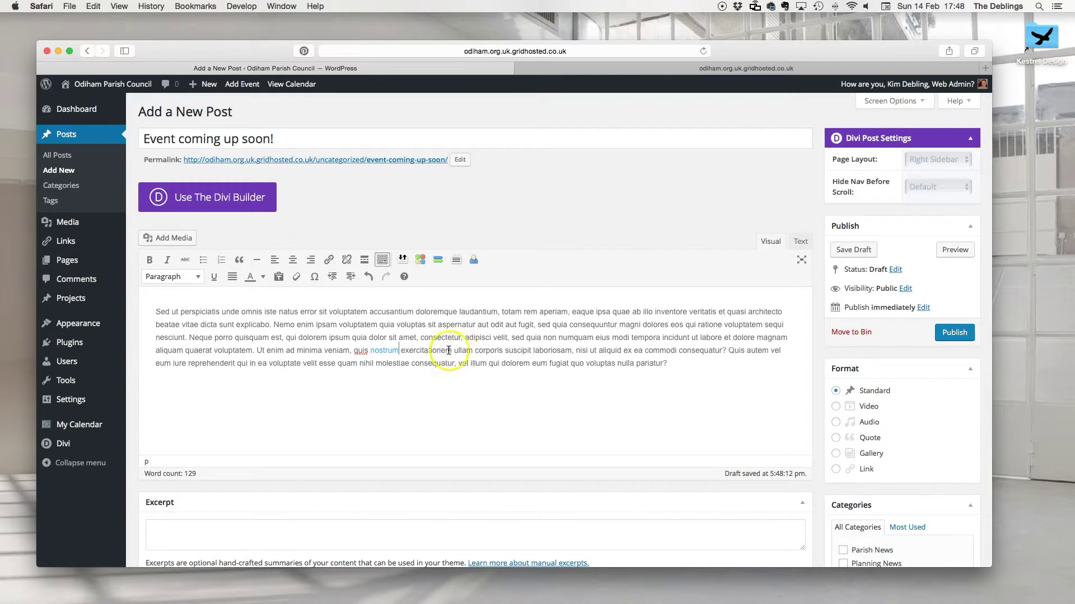
{"action": "left_click_drag", "start_coordinate": [454, 350], "coordinate": [474, 350]}
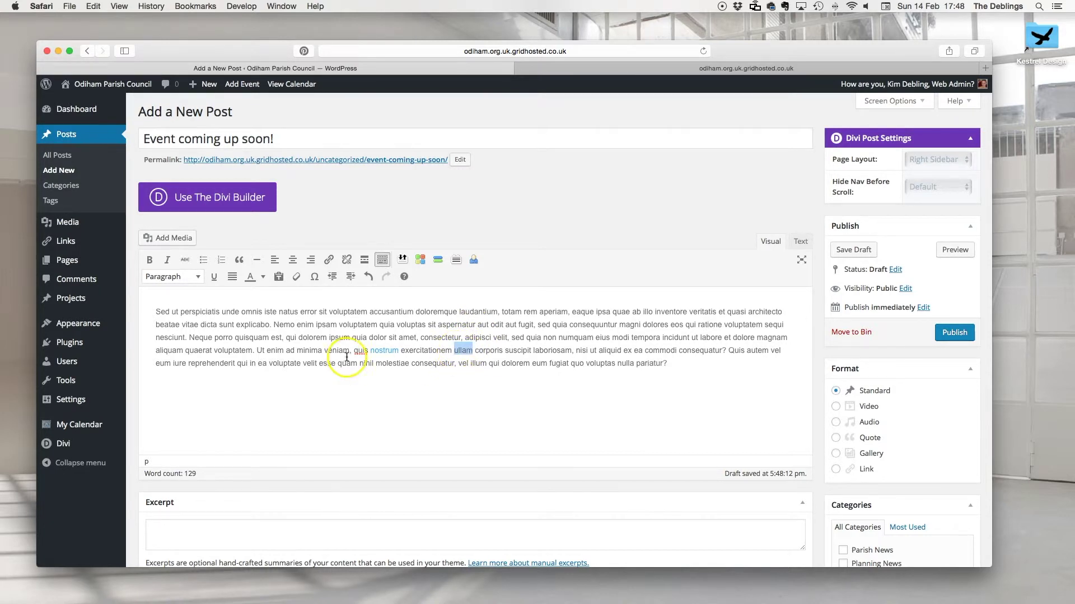
{"action": "left_click", "coordinate": [329, 260]}
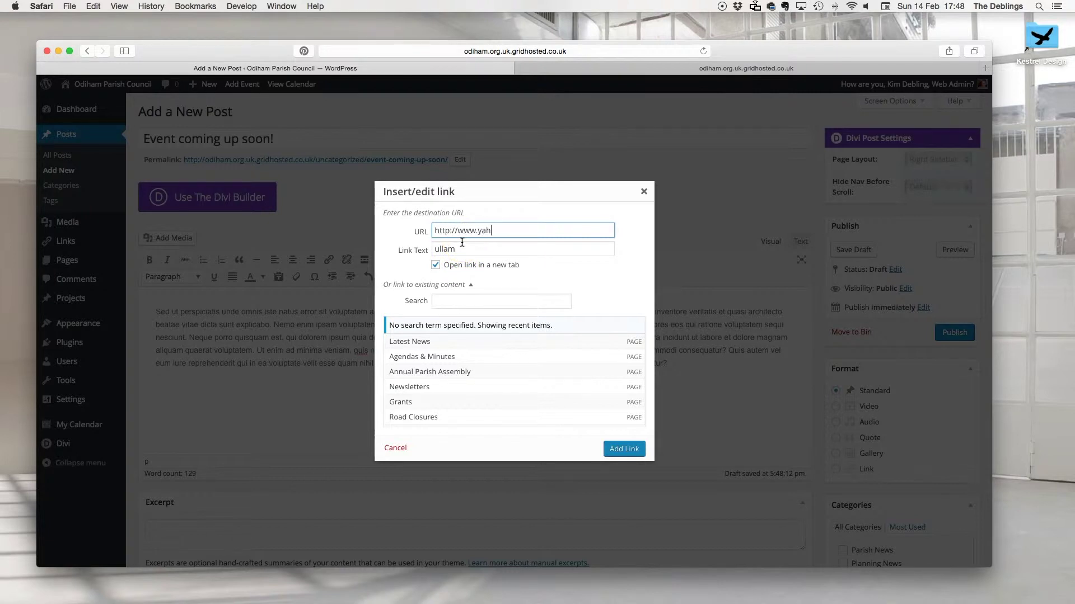
{"action": "key", "text": "Return"}
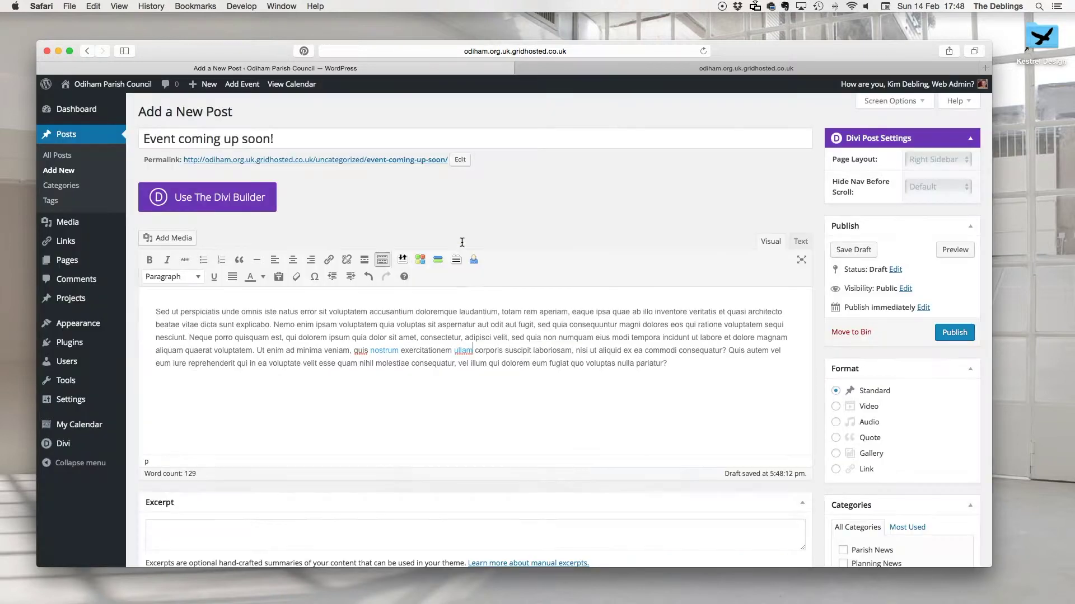
- Edit the "ullam" link so that it does not open in a new tab
{"action": "left_click", "coordinate": [462, 350]}
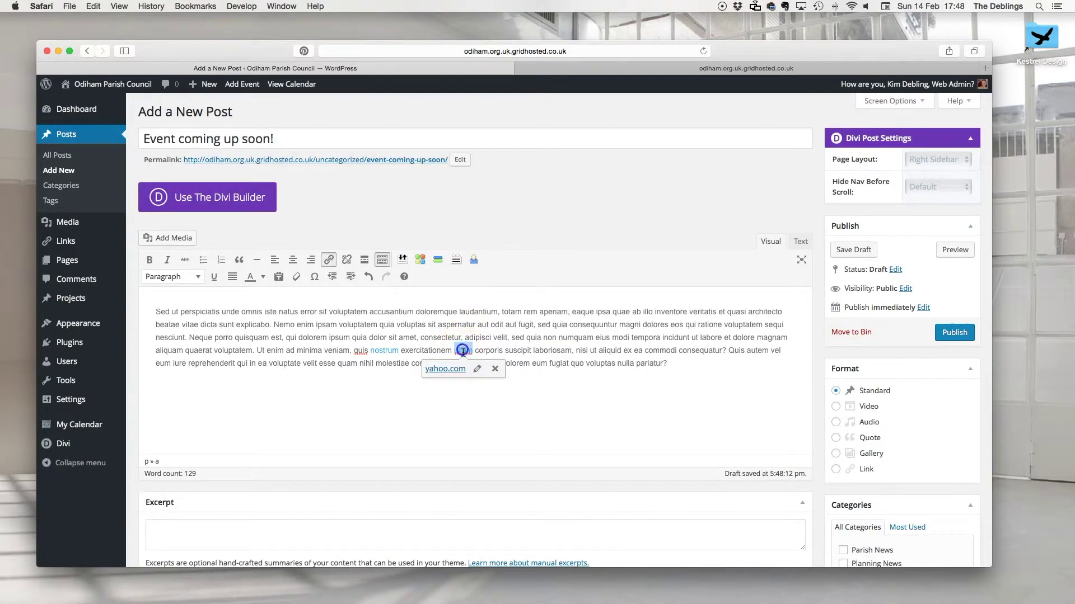
{"action": "left_click", "coordinate": [479, 367]}
{"action": "left_click", "coordinate": [442, 262]}
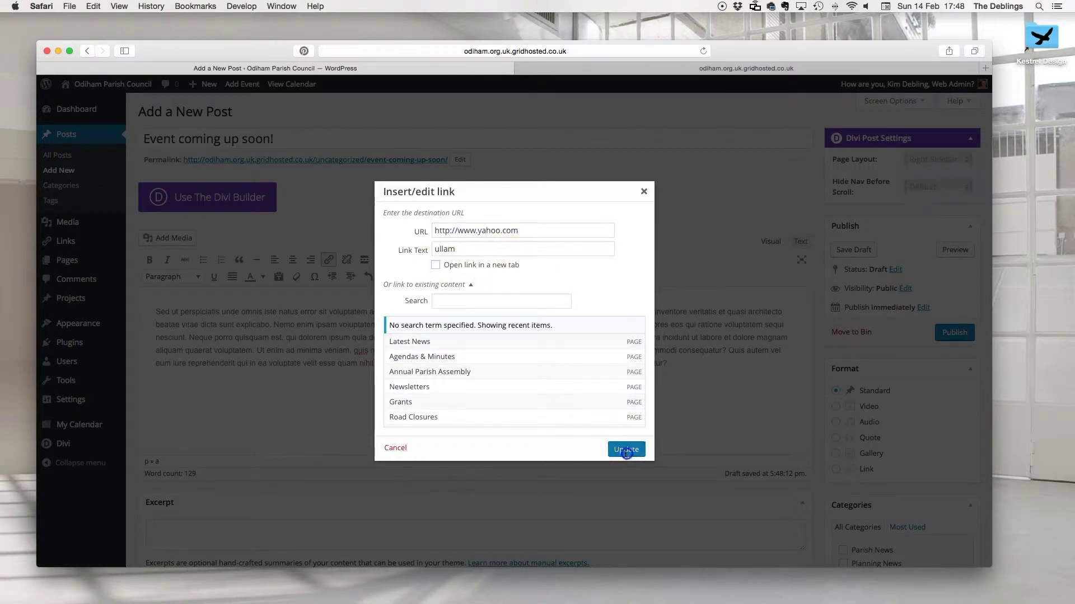
{"action": "left_click", "coordinate": [626, 449]}
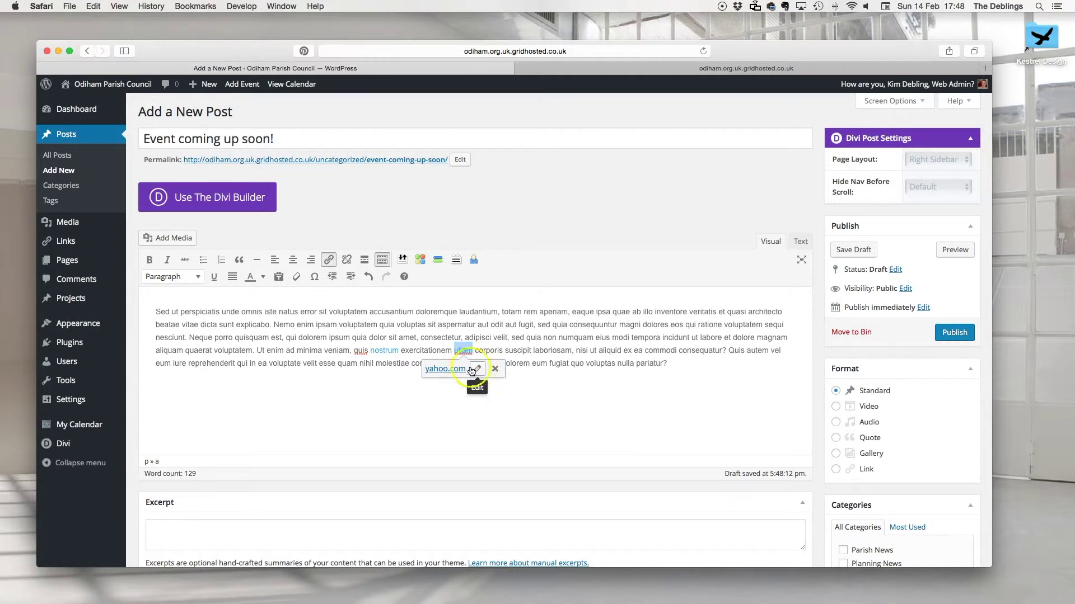
- Check the URL and new-tab setting of the "nostrum" link, then close its link settings without changes
{"action": "left_click", "coordinate": [384, 350]}
{"action": "left_click", "coordinate": [401, 369]}
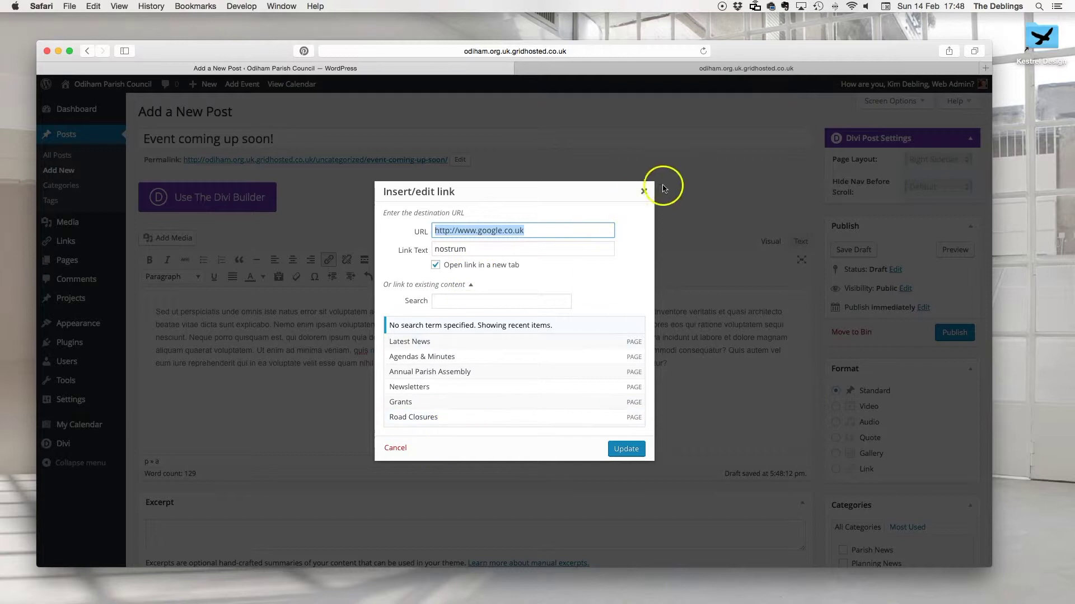
{"action": "left_click", "coordinate": [644, 192]}
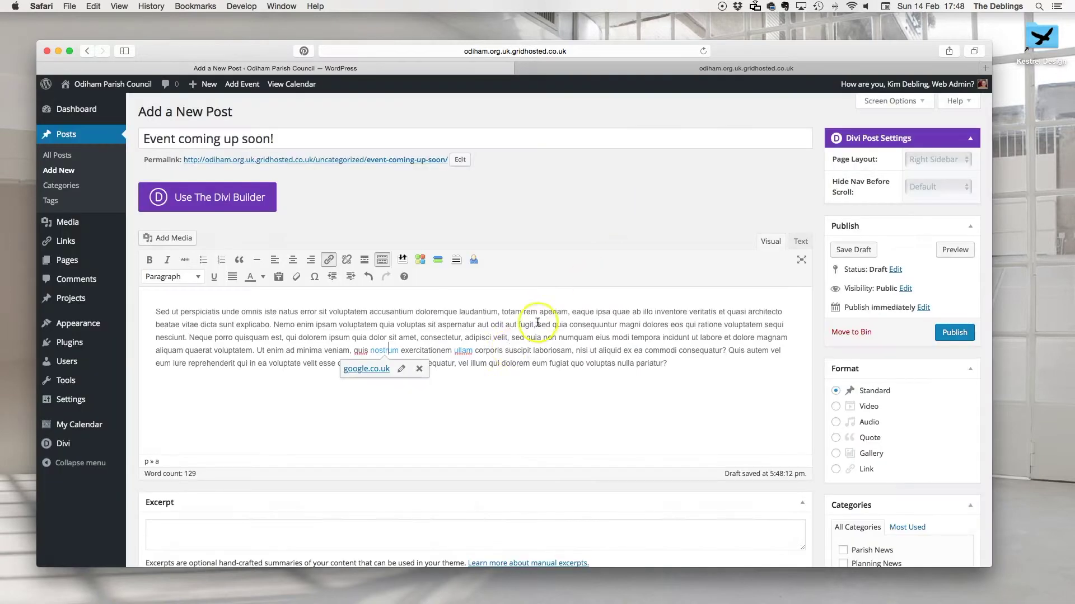
- Start inserting a link on the word "laboriosam" in the body text
{"action": "double_click", "coordinate": [546, 350]}
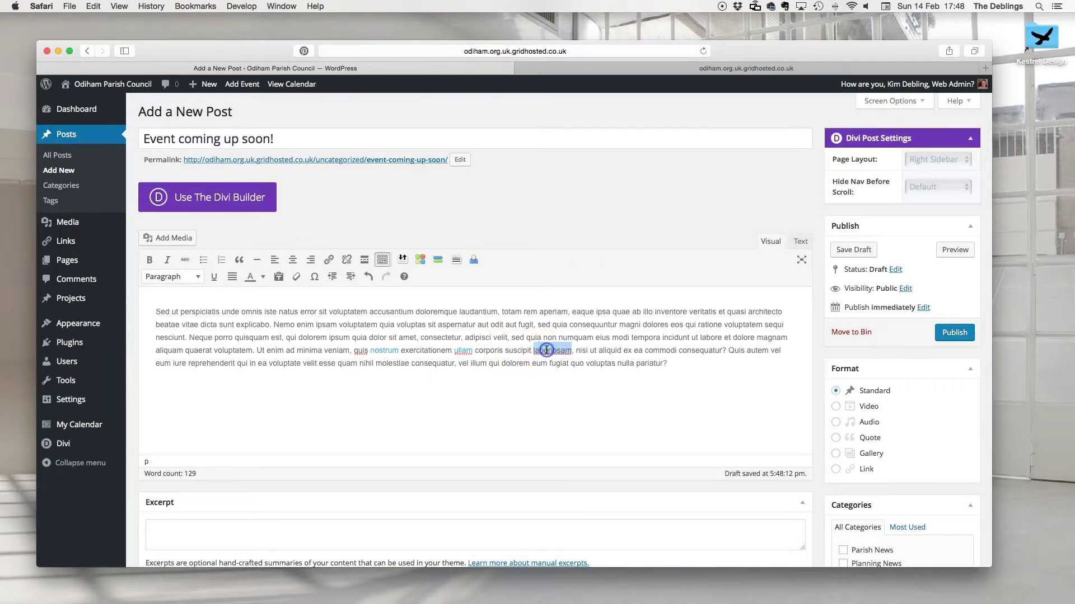
{"action": "left_click", "coordinate": [329, 261]}
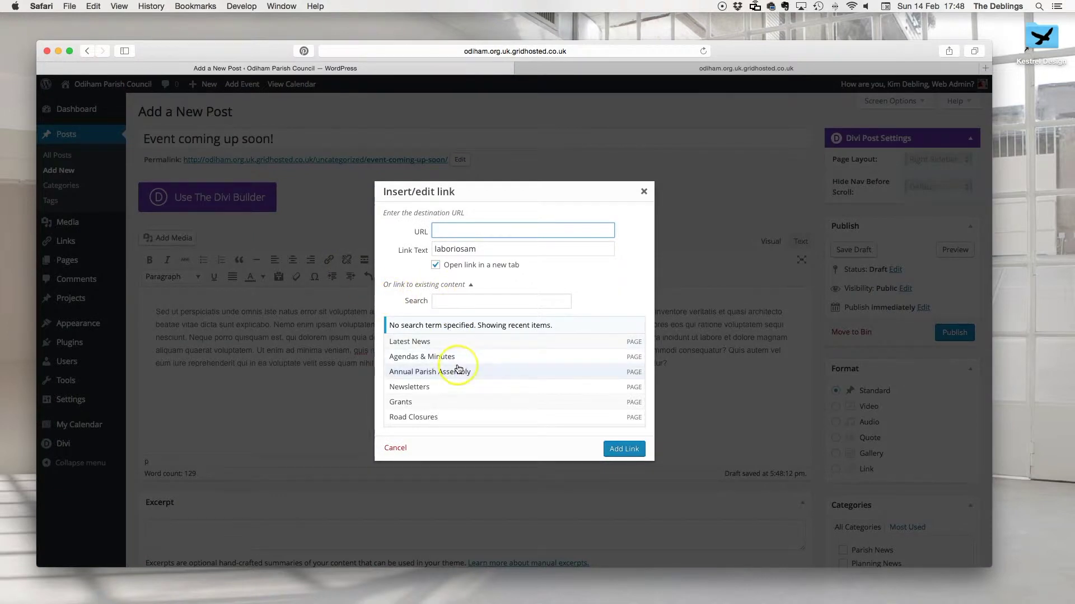
{"action": "scroll", "coordinate": [458, 369], "scroll_direction": "down", "scroll_amount": 10}
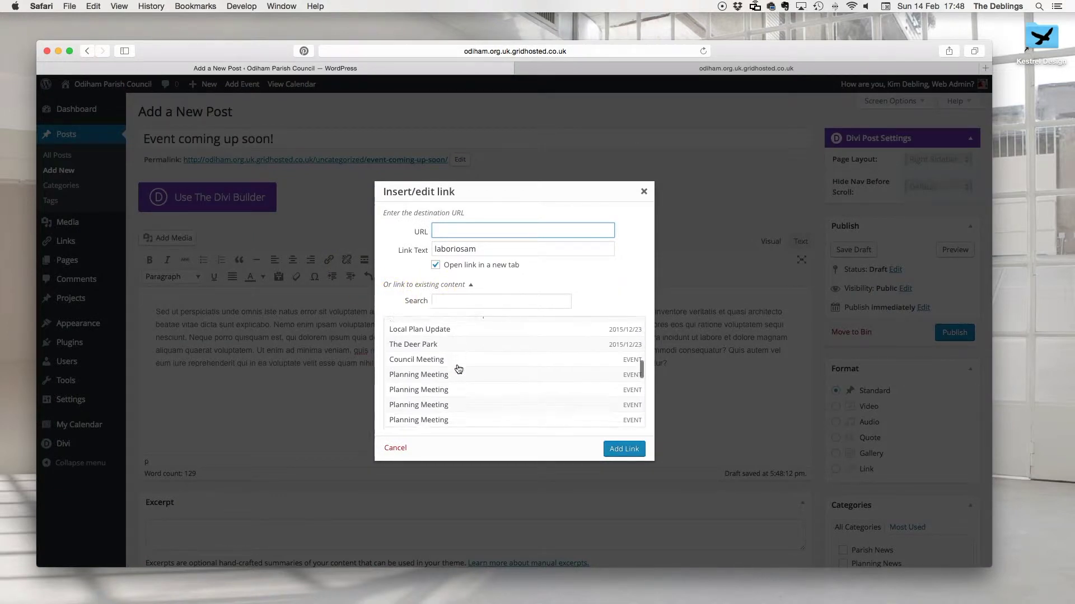
{"action": "scroll", "coordinate": [458, 369], "scroll_direction": "down", "scroll_amount": 10}
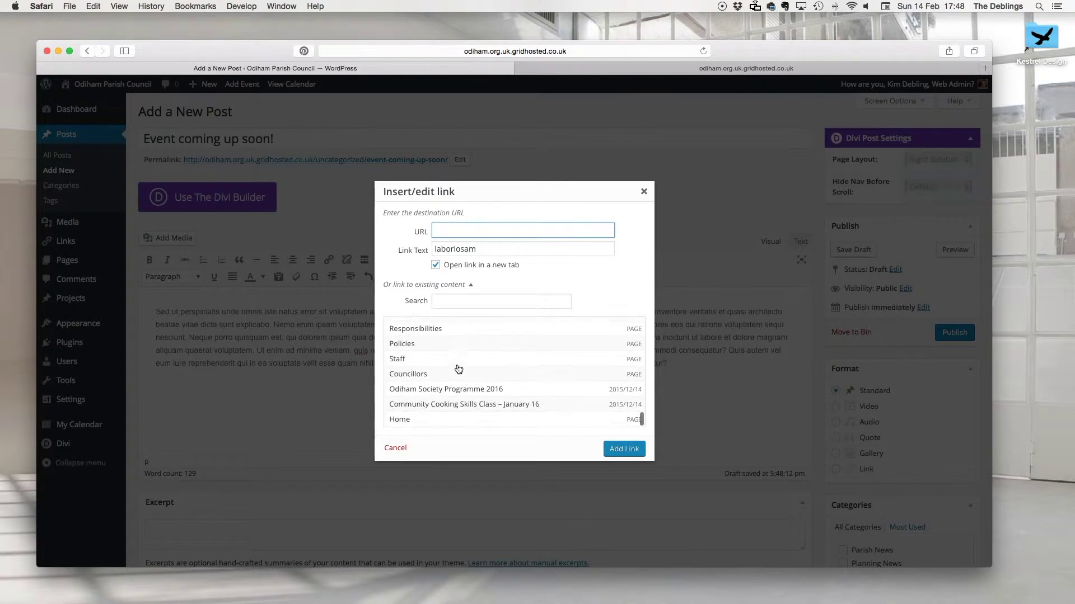
{"action": "left_click", "coordinate": [426, 378]}
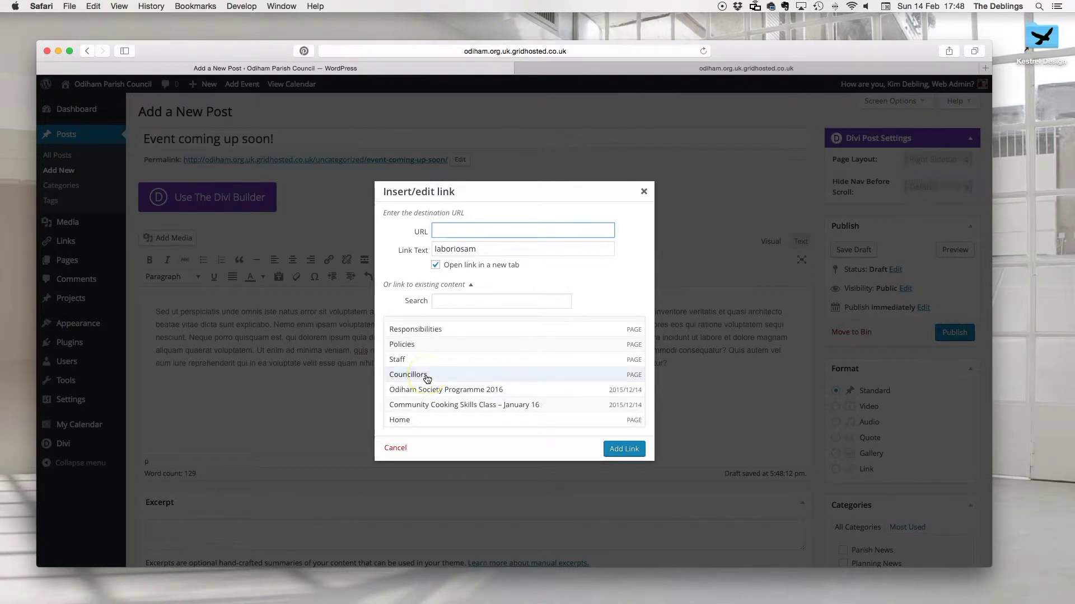
{"action": "triple_click", "coordinate": [553, 235]}
{"action": "key", "text": "BackSpace"}
- Search existing content for "contact" and link "laboriosam" to the Contact Form page without opening a new tab
{"action": "left_click", "coordinate": [480, 302]}
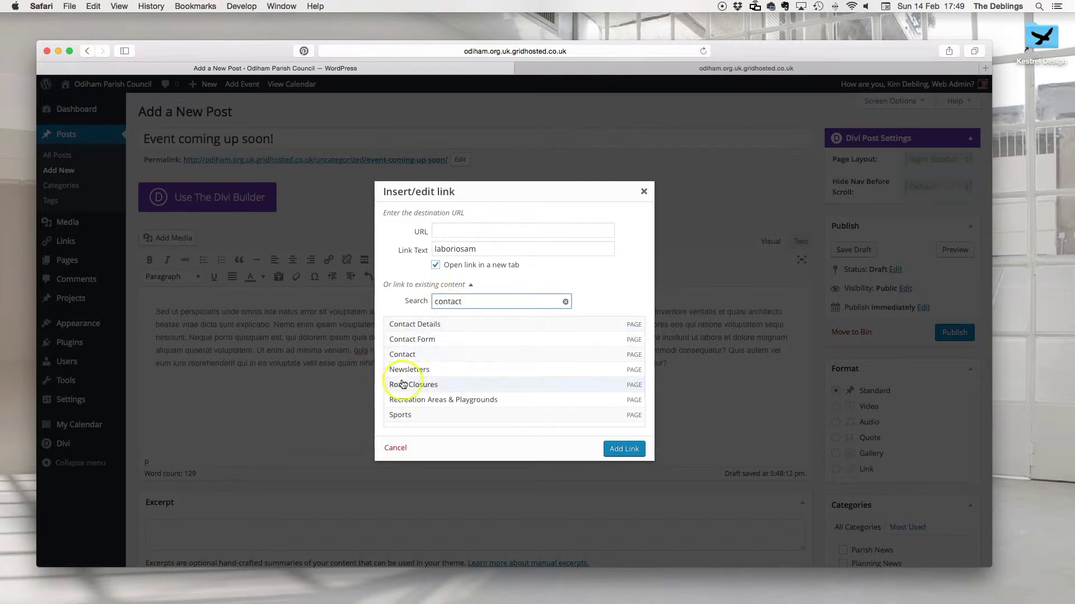
{"action": "left_click", "coordinate": [420, 340]}
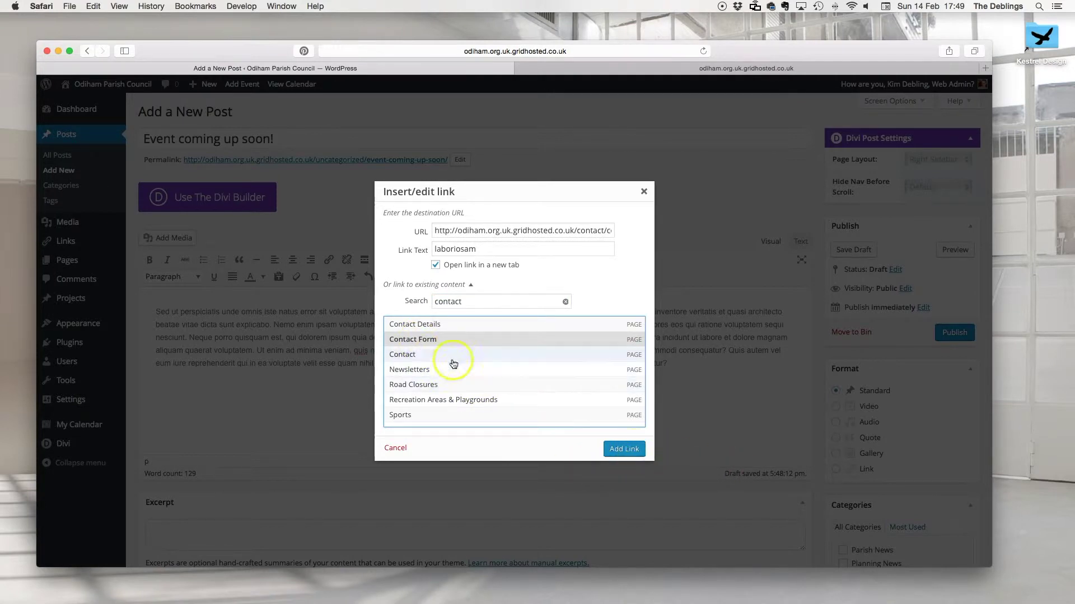
{"action": "left_click", "coordinate": [436, 265]}
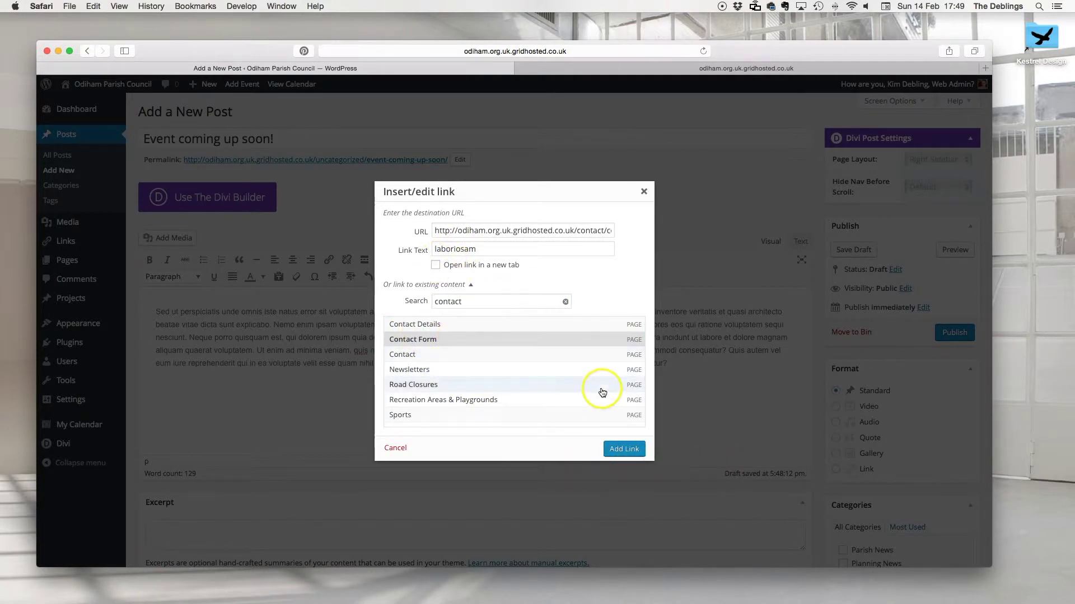
{"action": "left_click", "coordinate": [619, 450]}
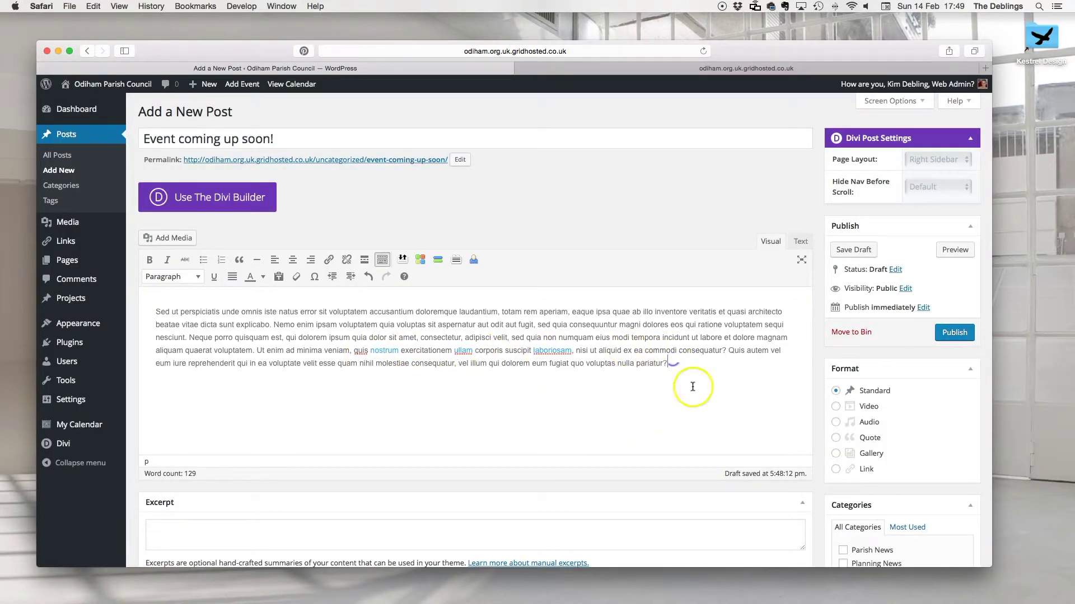
- Choose the photo 1993-signing-the-charter.jpg from the media library for the empty line below the paragraph
{"action": "left_click", "coordinate": [176, 383]}
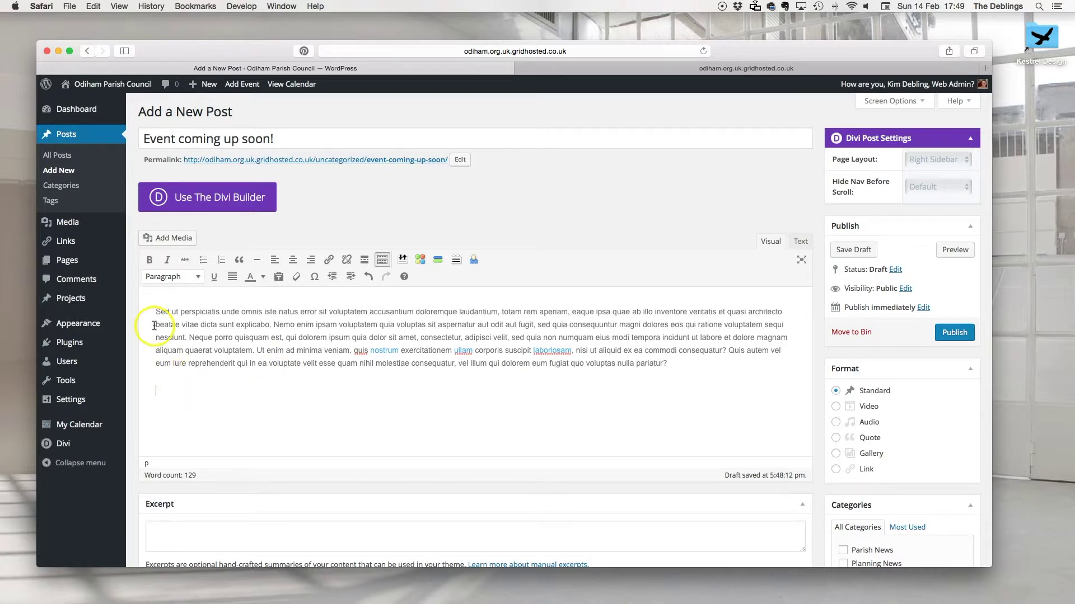
{"action": "left_click", "coordinate": [163, 239]}
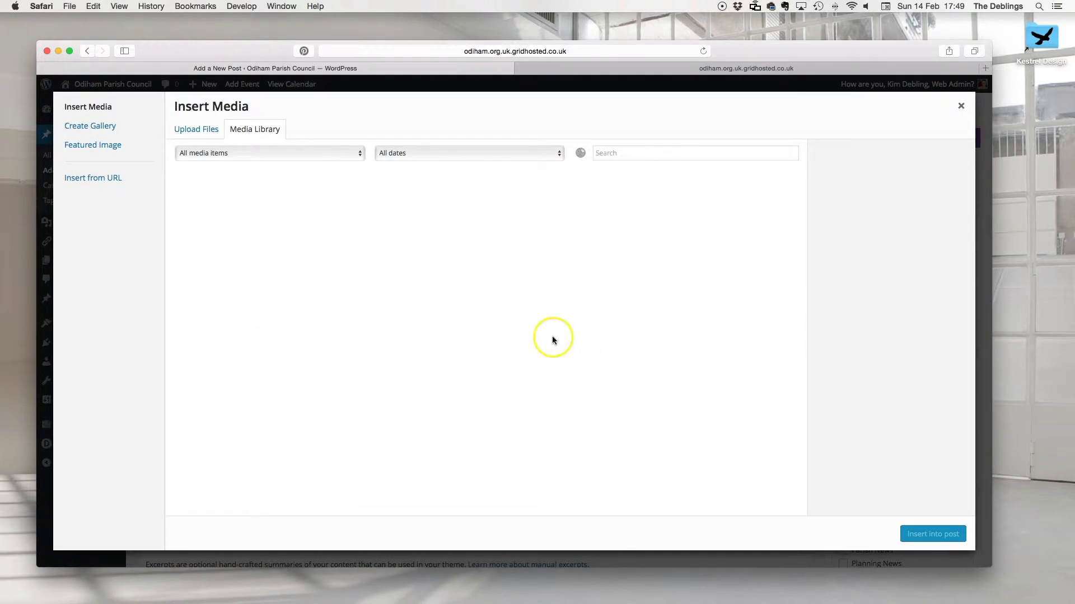
{"action": "scroll", "coordinate": [552, 336], "scroll_direction": "down", "scroll_amount": 5}
{"action": "scroll", "coordinate": [552, 338], "scroll_direction": "up", "scroll_amount": 2}
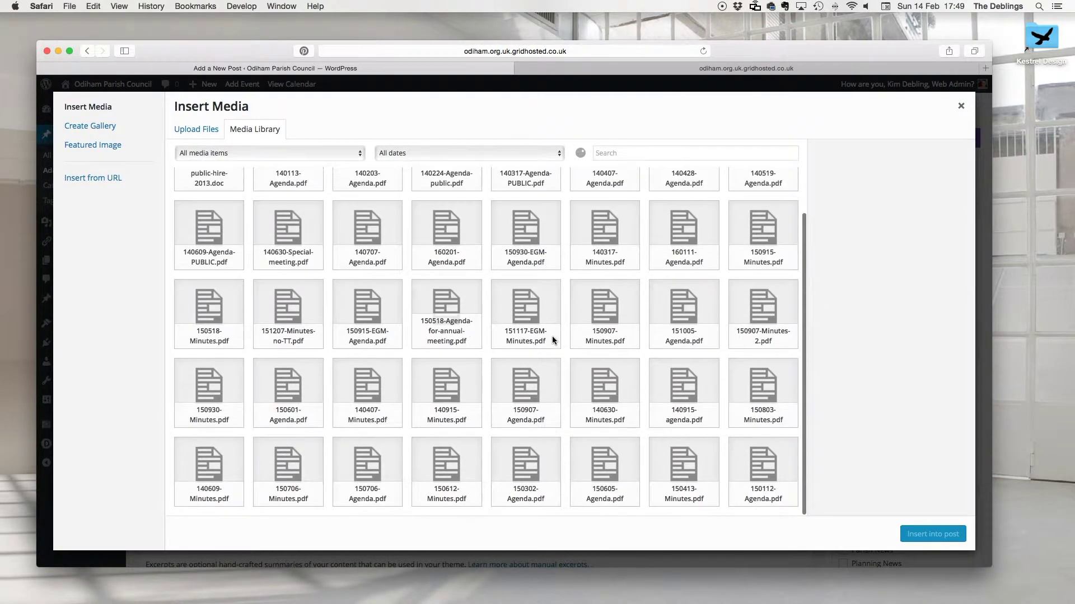
{"action": "scroll", "coordinate": [553, 339], "scroll_direction": "down", "scroll_amount": 10}
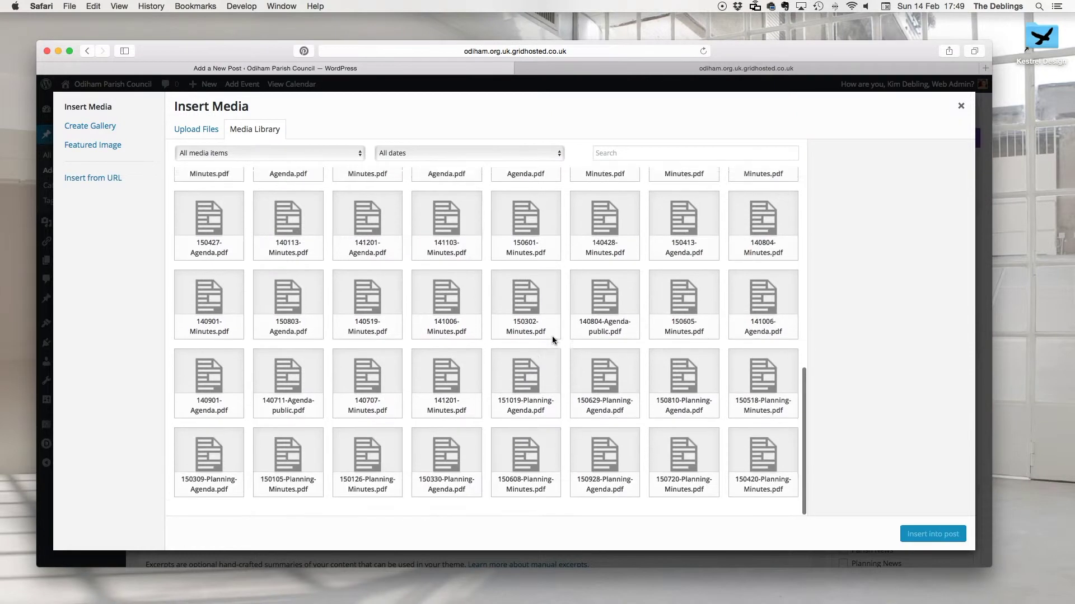
{"action": "scroll", "coordinate": [552, 339], "scroll_direction": "up", "scroll_amount": 1}
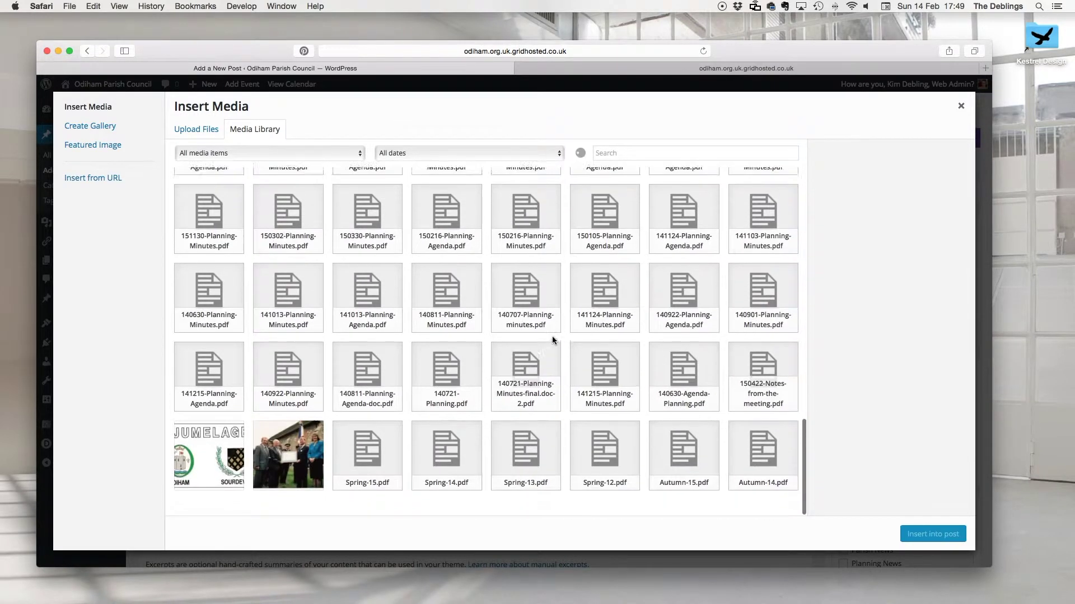
{"action": "left_click", "coordinate": [288, 470]}
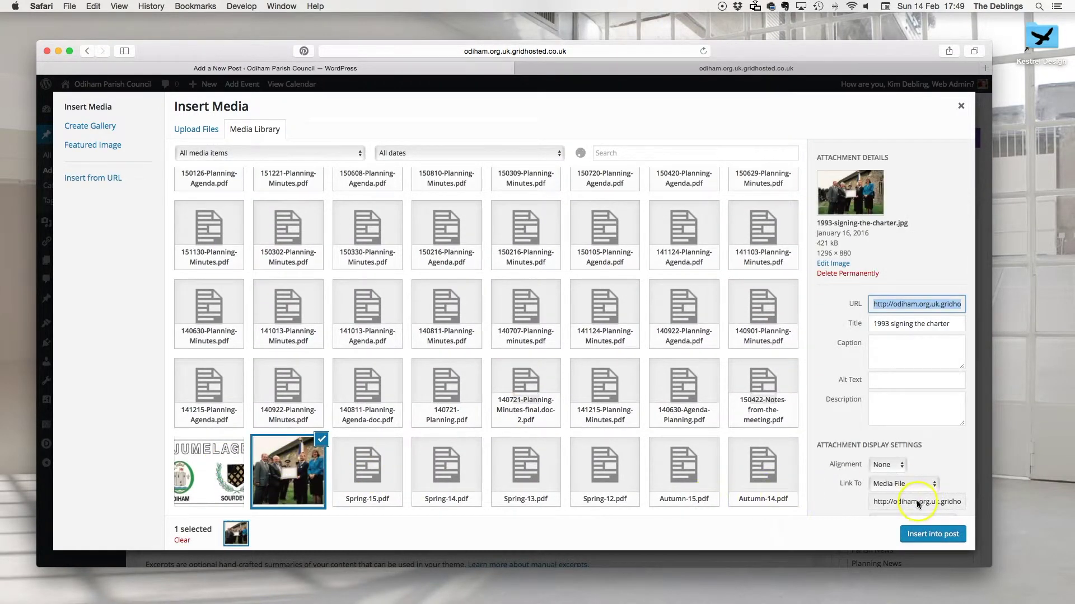
- Insert the photo into the post with Link To set to None and size Medium – 300 × 204
{"action": "scroll", "coordinate": [914, 451], "scroll_direction": "down", "scroll_amount": 1}
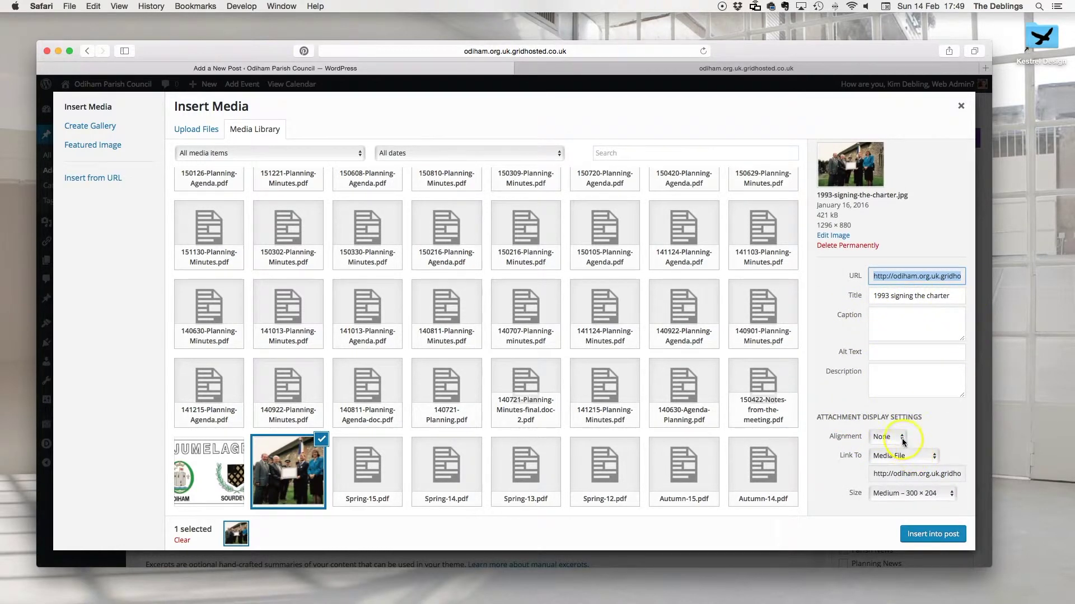
{"action": "left_click", "coordinate": [896, 457]}
{"action": "left_click", "coordinate": [895, 478]}
{"action": "left_click", "coordinate": [896, 493]}
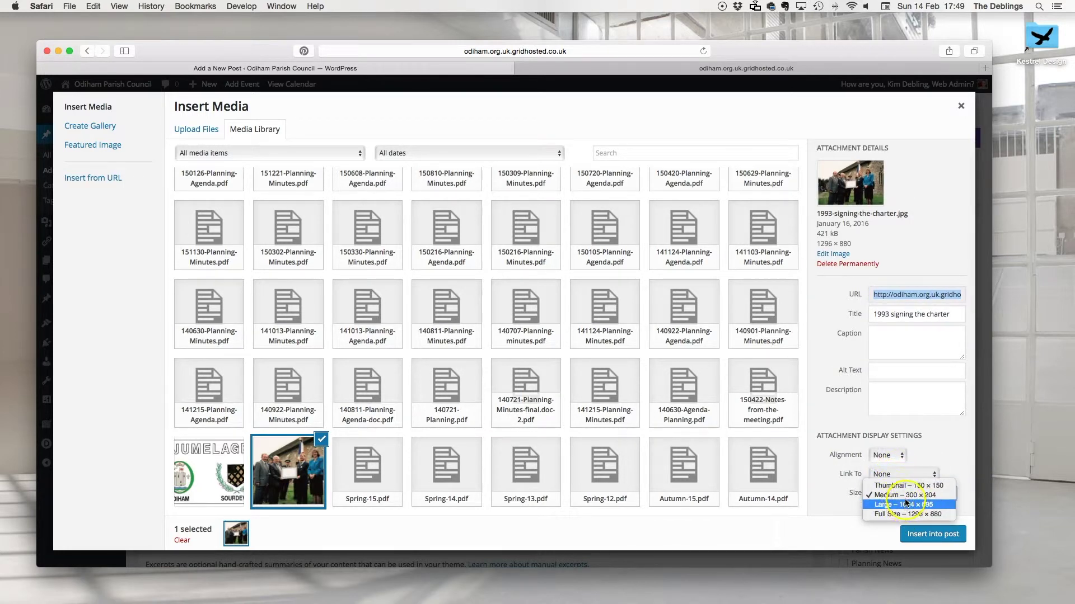
{"action": "left_click", "coordinate": [898, 495]}
{"action": "left_click", "coordinate": [921, 533]}
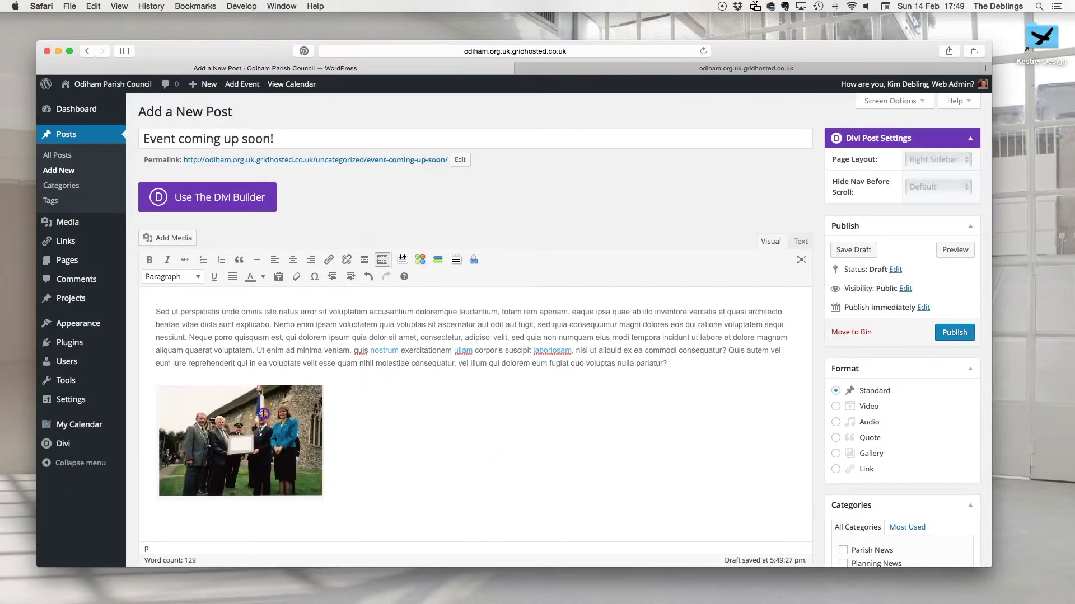
- Move the photo from below the text to the very start of the body paragraph
{"action": "left_click", "coordinate": [264, 415]}
{"action": "left_click_drag", "start_coordinate": [249, 461], "coordinate": [157, 316]}
{"action": "left_click", "coordinate": [352, 445]}
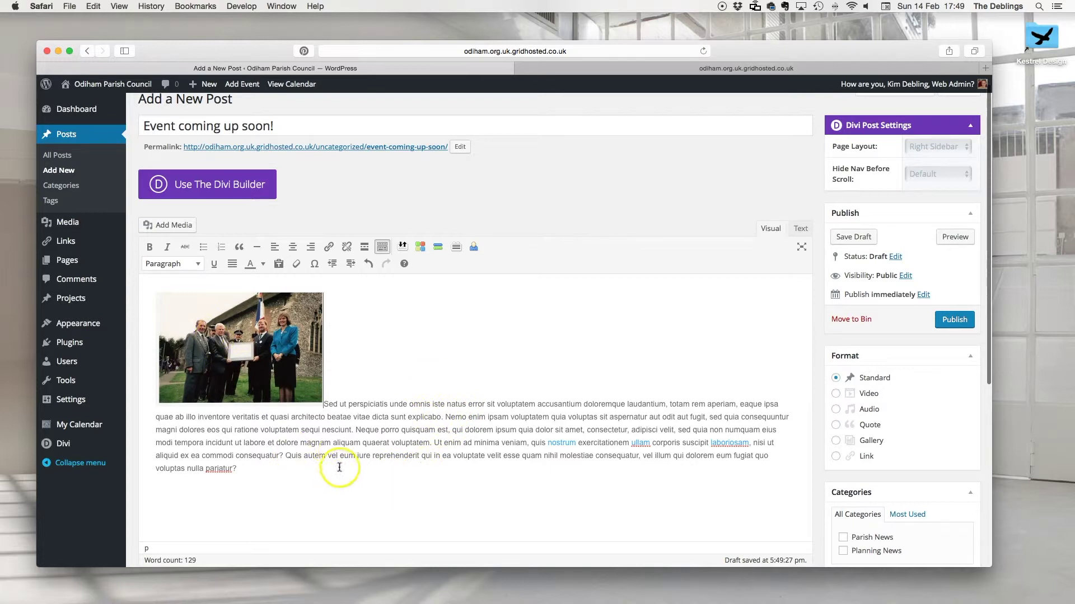
- Try centre and right alignment on the photo, and finally align it left so the text wraps beside it
{"action": "left_click", "coordinate": [269, 372]}
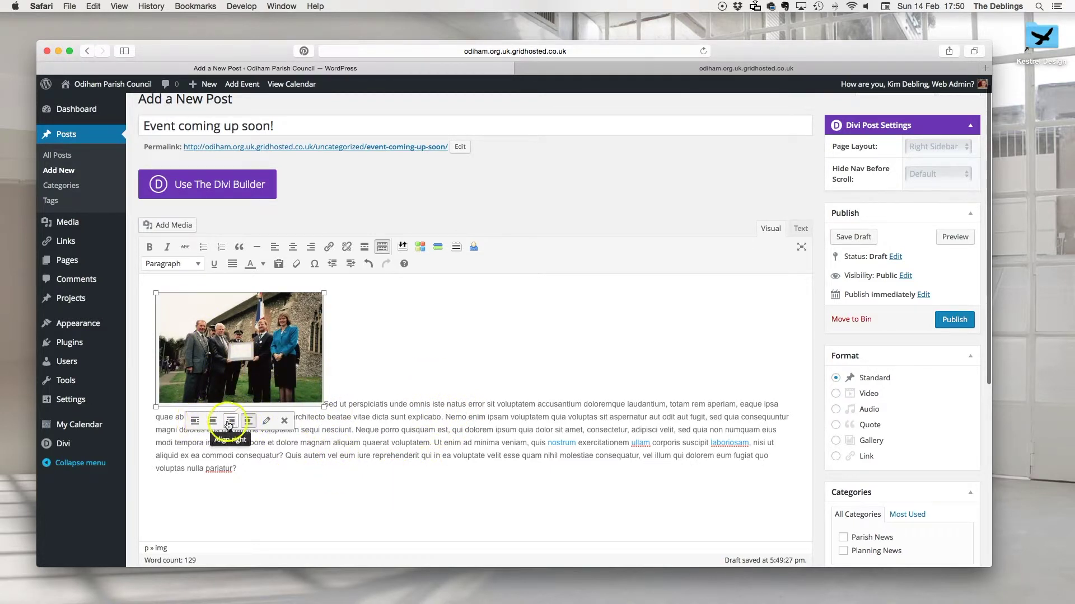
{"action": "left_click", "coordinate": [211, 424]}
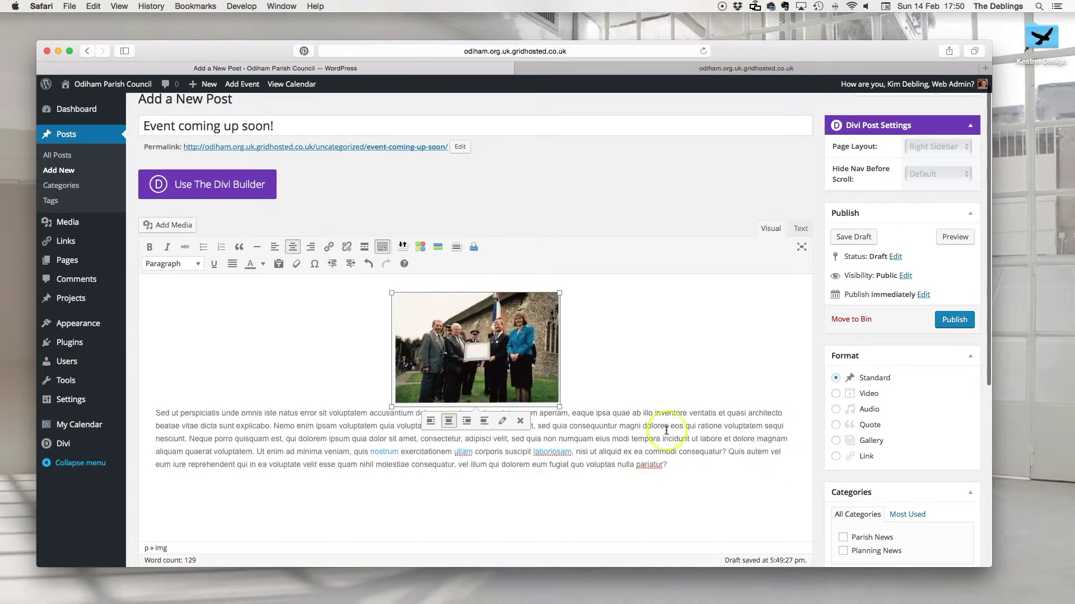
{"action": "left_click", "coordinate": [465, 424]}
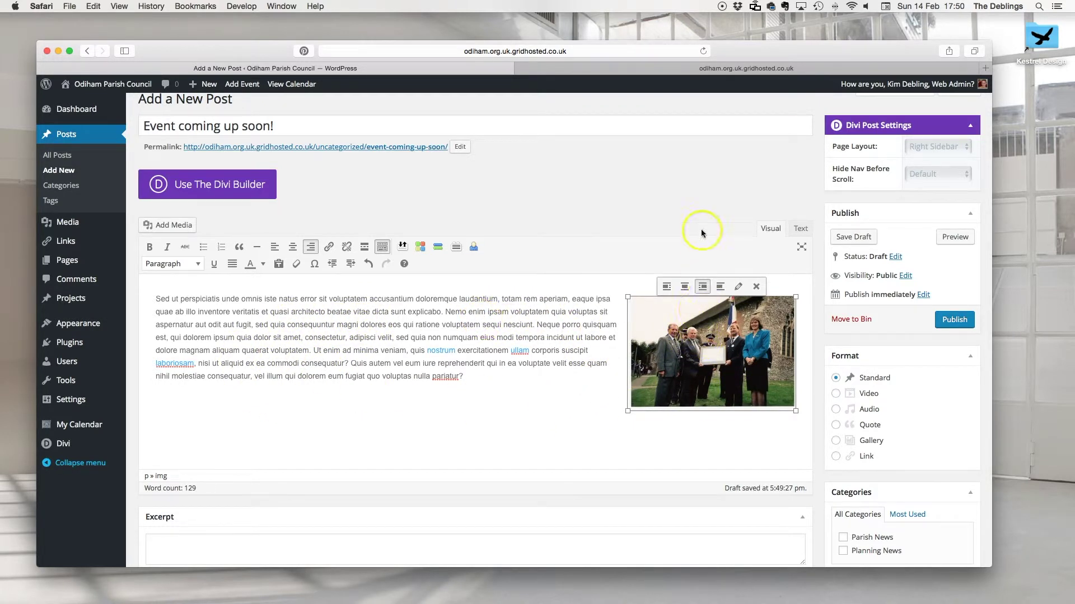
{"action": "left_click", "coordinate": [667, 286]}
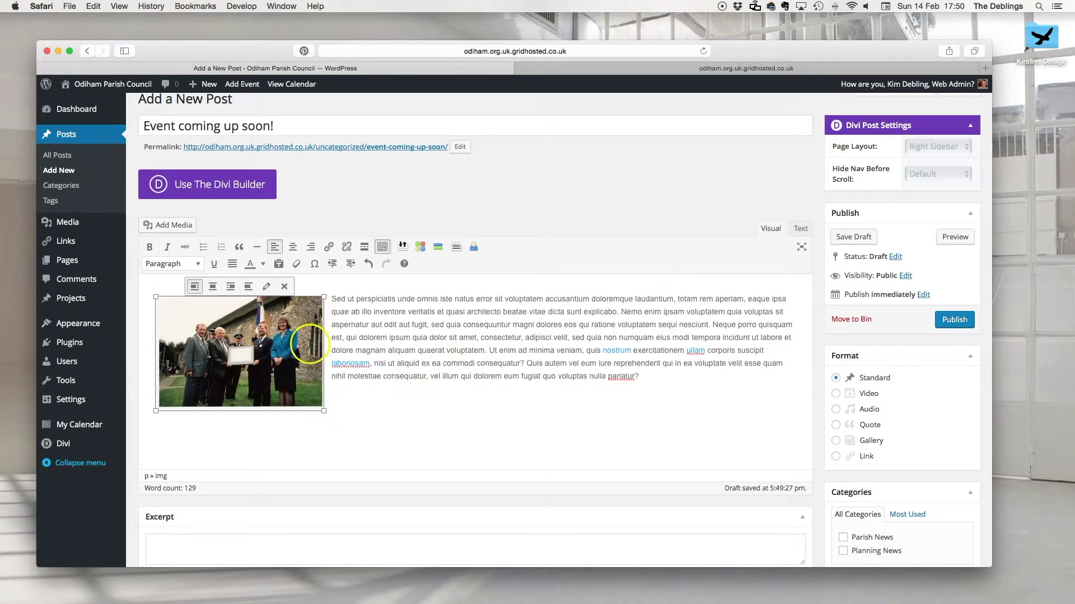
- In the photo's image details, try the Thumbnail – 150 × 150 size and switch to Large – 1024 × 695
{"action": "left_click", "coordinate": [266, 286]}
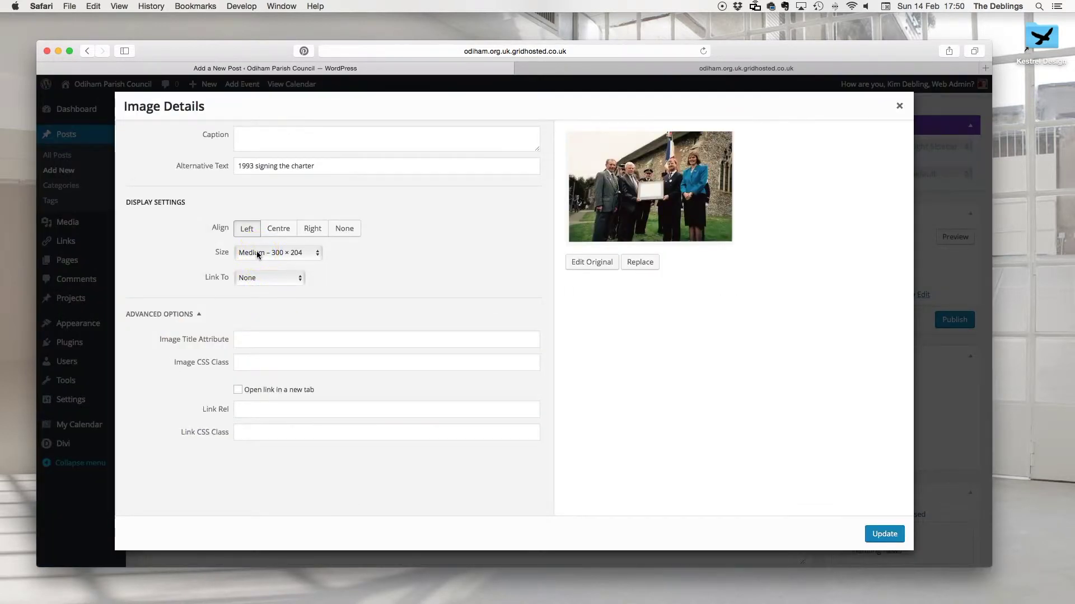
{"action": "left_click", "coordinate": [256, 251]}
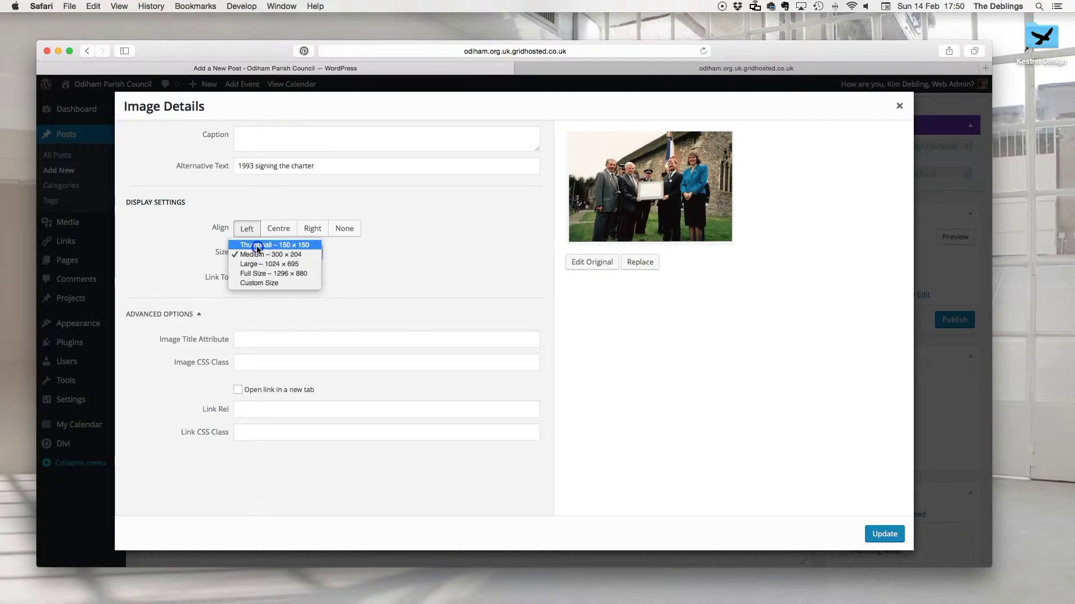
{"action": "left_click", "coordinate": [258, 245]}
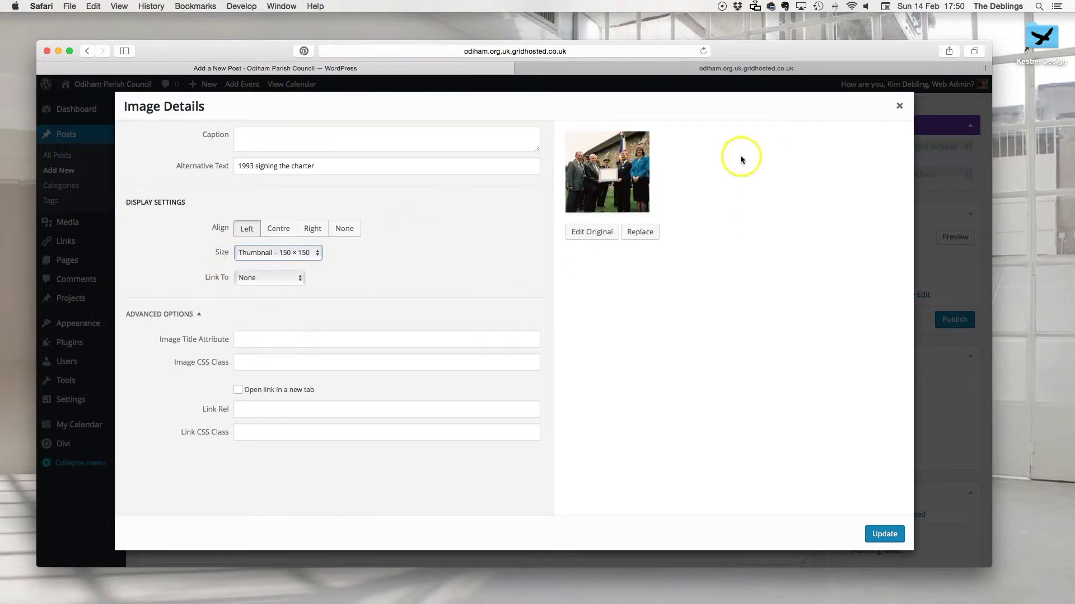
{"action": "left_click", "coordinate": [296, 253]}
{"action": "left_click", "coordinate": [268, 275]}
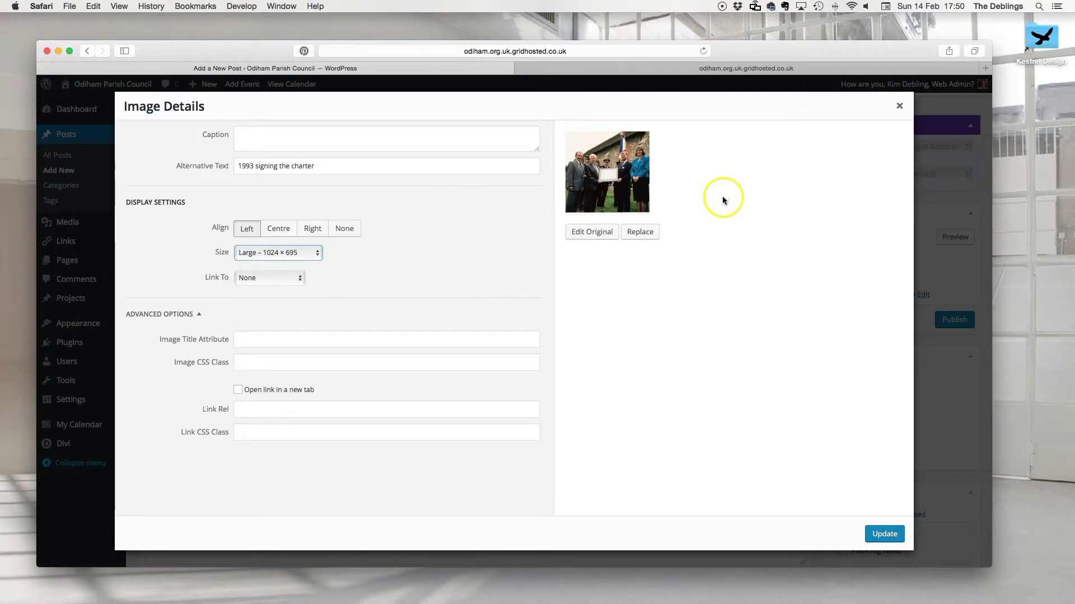
- Try linking the photo to its Media File, and switch the link target to Attachment Page
{"action": "left_click", "coordinate": [272, 284]}
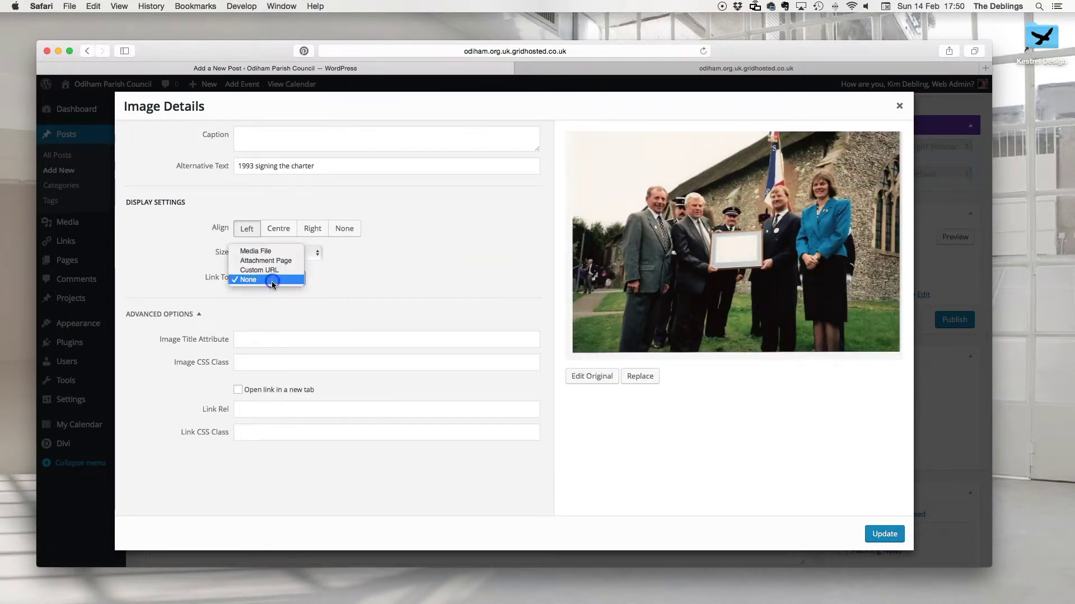
{"action": "left_click", "coordinate": [267, 255]}
{"action": "left_click", "coordinate": [526, 299]}
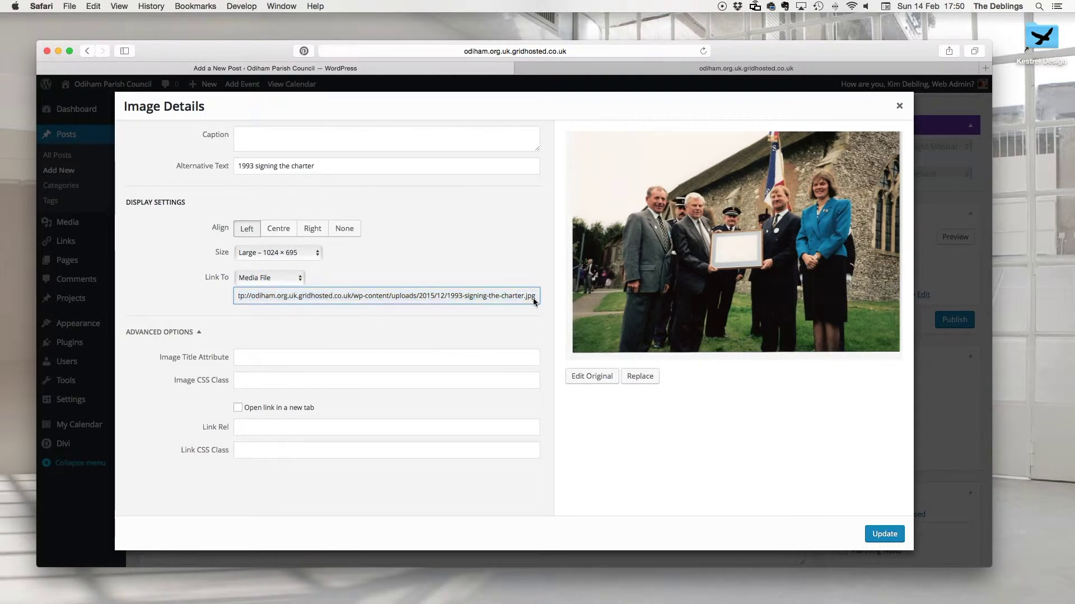
{"action": "left_click_drag", "start_coordinate": [525, 298], "coordinate": [531, 299]}
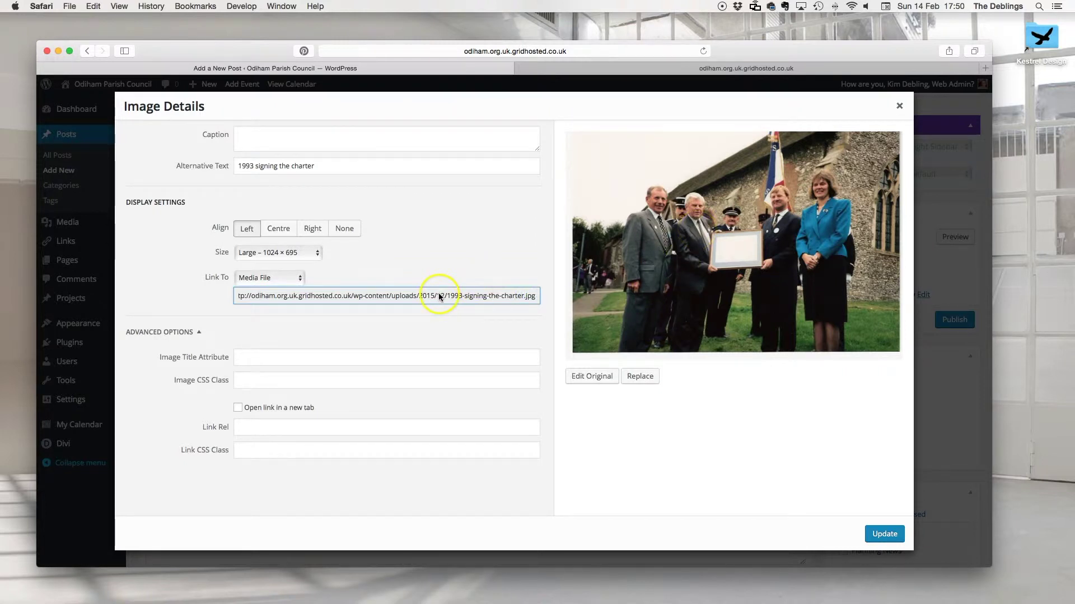
{"action": "left_click", "coordinate": [285, 284]}
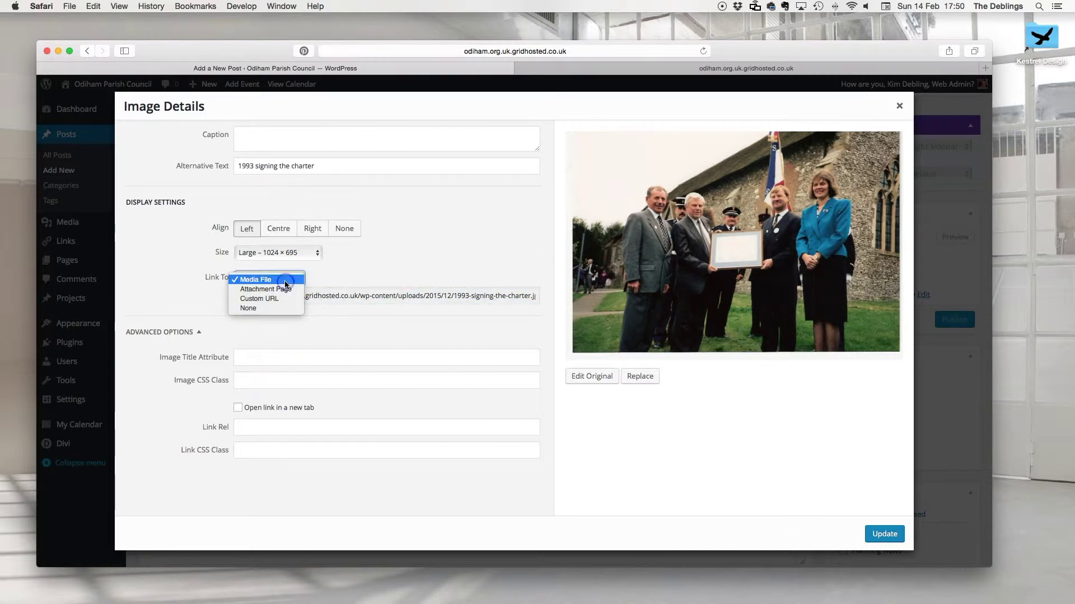
{"action": "left_click", "coordinate": [283, 292]}
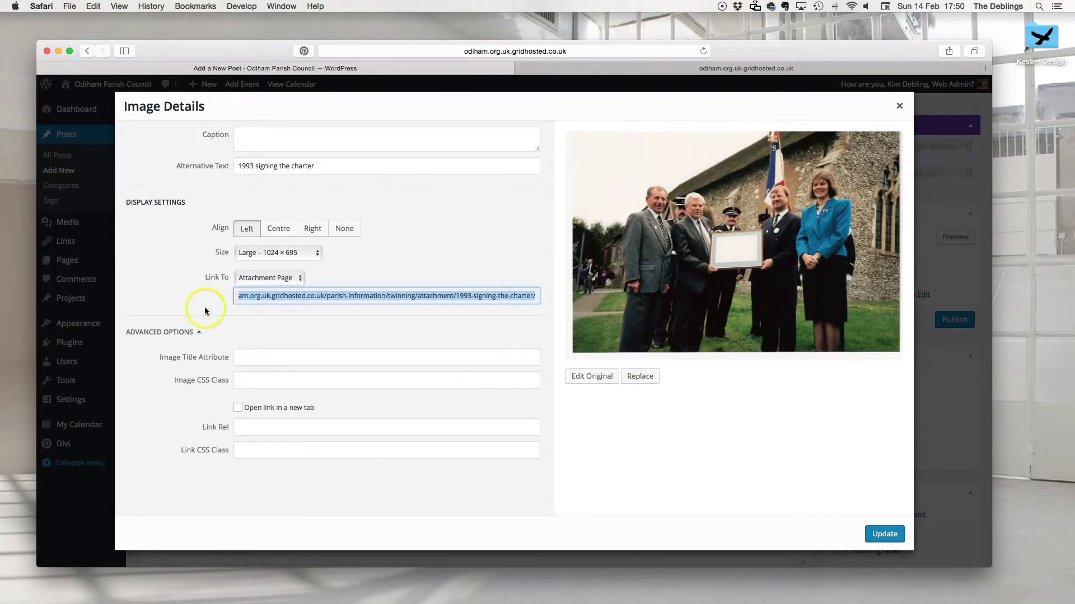
- Set the photo's link to Custom URL, clear the address, choose to open the link in a new tab, and update the image
{"action": "left_click", "coordinate": [252, 279]}
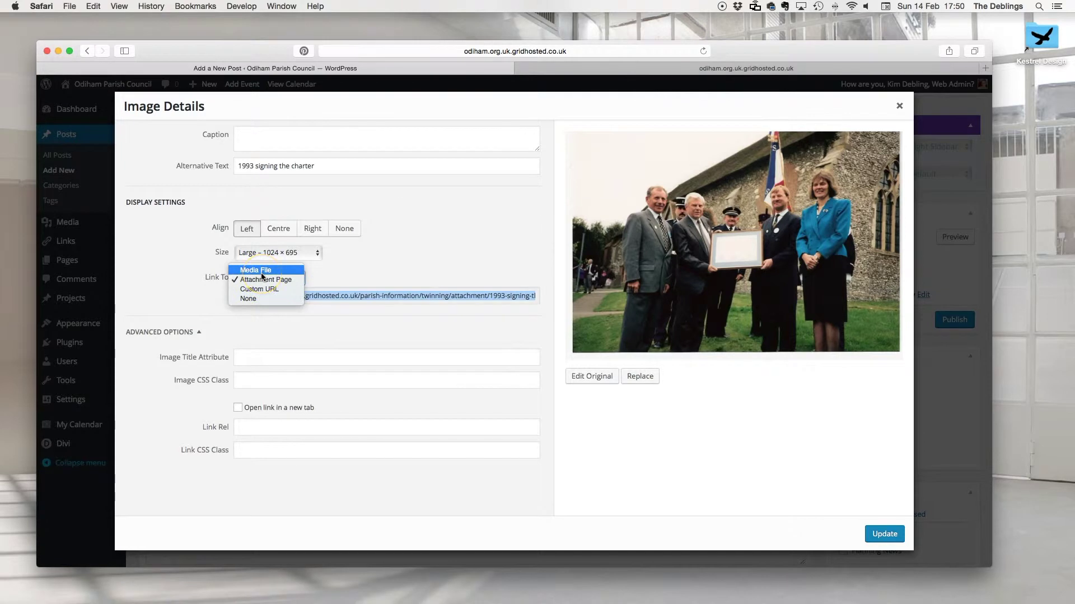
{"action": "left_click", "coordinate": [261, 271]}
{"action": "left_click", "coordinate": [268, 278]}
{"action": "left_click", "coordinate": [263, 299]}
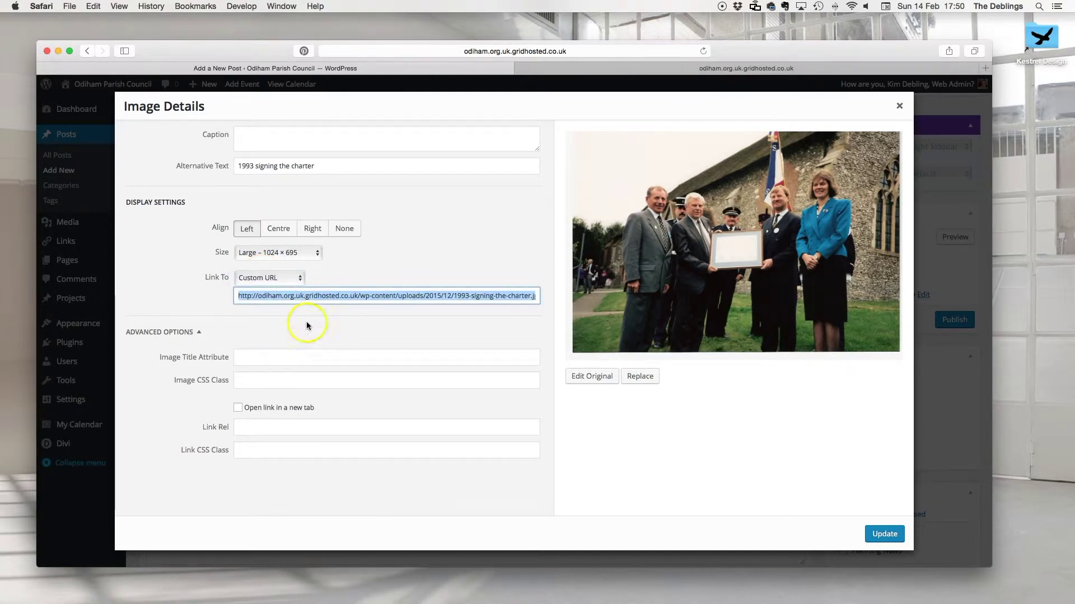
{"action": "key", "text": "BackSpace"}
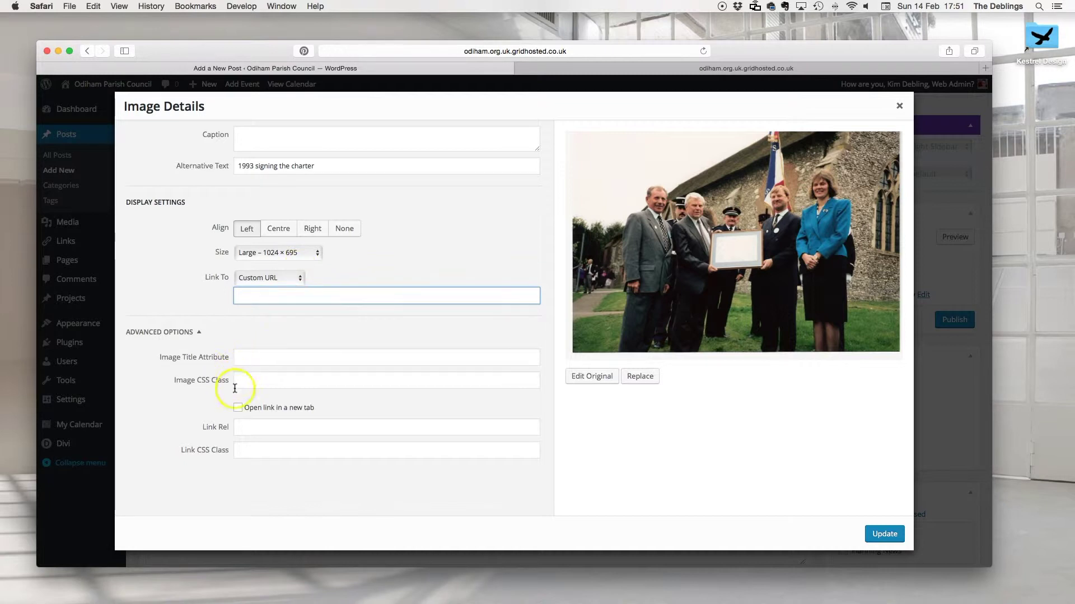
{"action": "left_click", "coordinate": [238, 409]}
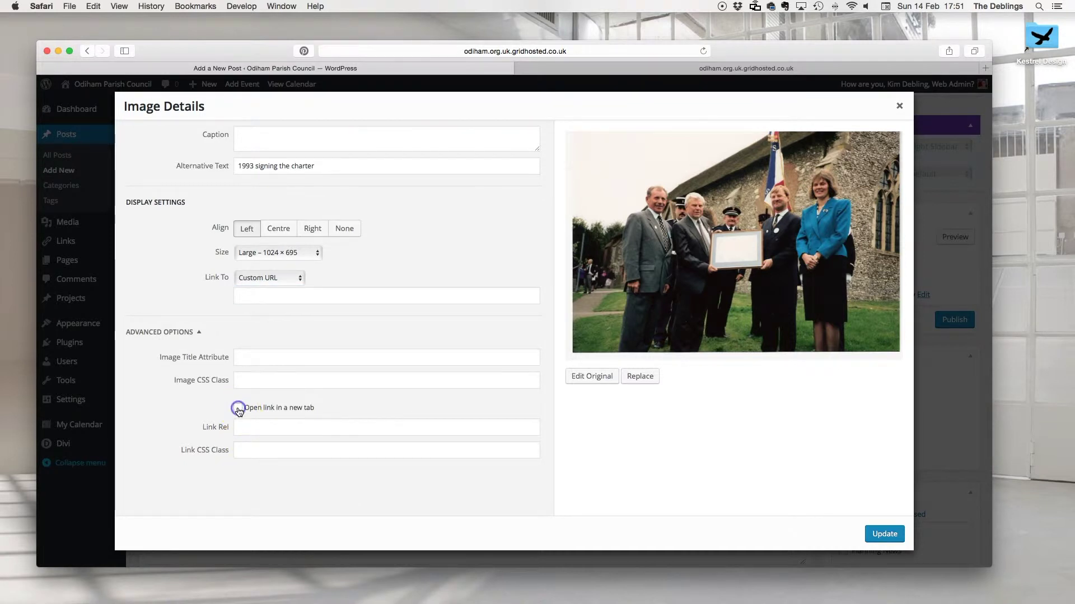
{"action": "left_click", "coordinate": [880, 534]}
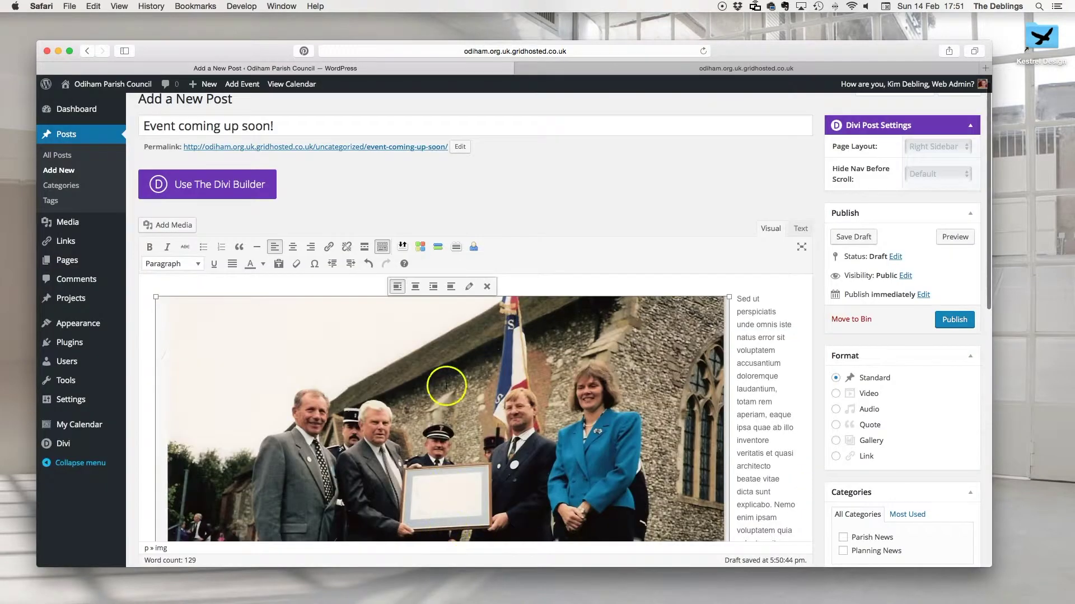
- Set the photo's size to Medium – 300 × 204 in its image details and update the image
{"action": "left_click", "coordinate": [469, 287]}
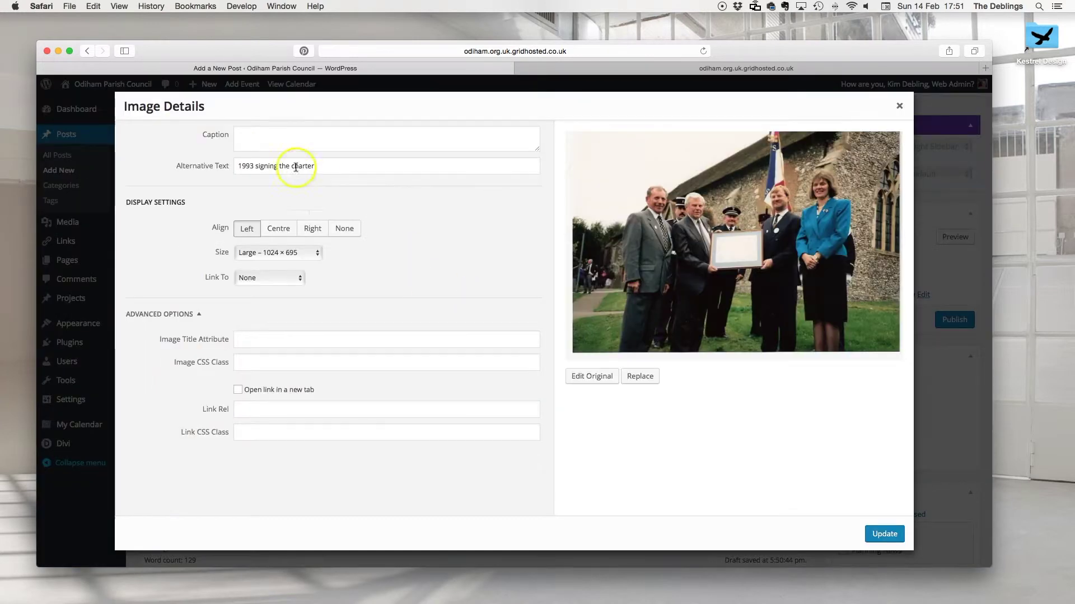
{"action": "left_click", "coordinate": [272, 253]}
{"action": "left_click", "coordinate": [268, 243]}
{"action": "left_click", "coordinate": [894, 532]}
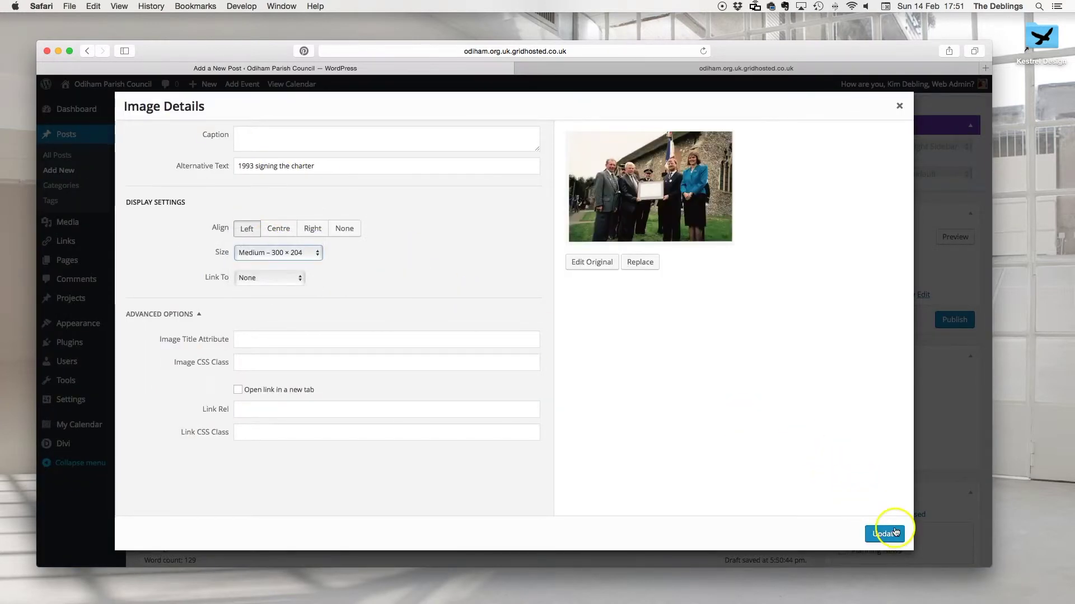
- Insert 140811-Planning-Minutes.pdf from the media library below the paragraph, linked to the Media File
{"action": "left_click", "coordinate": [645, 378]}
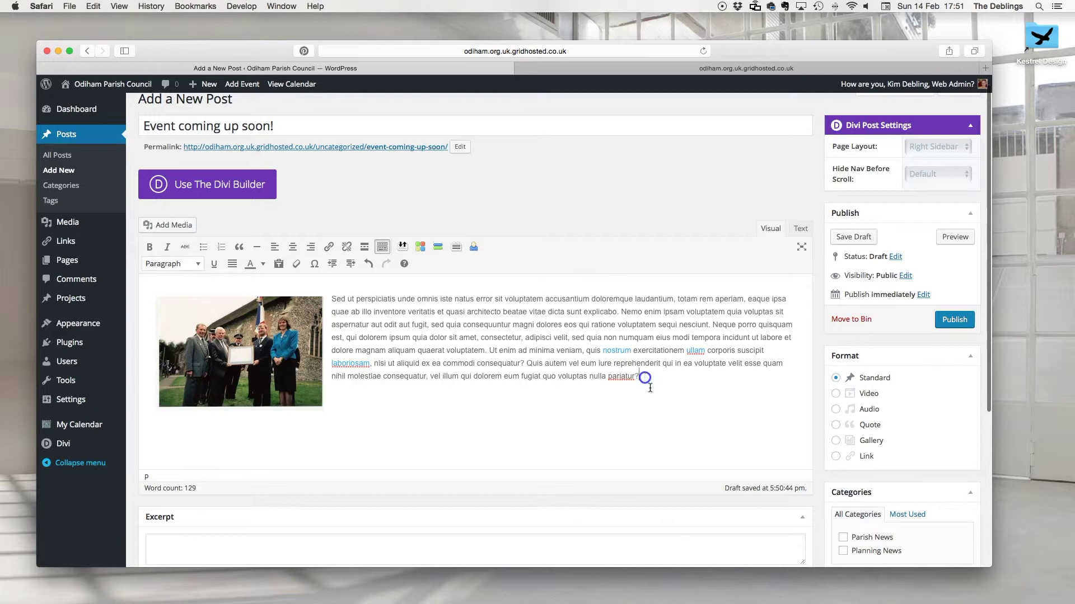
{"action": "left_click", "coordinate": [162, 226]}
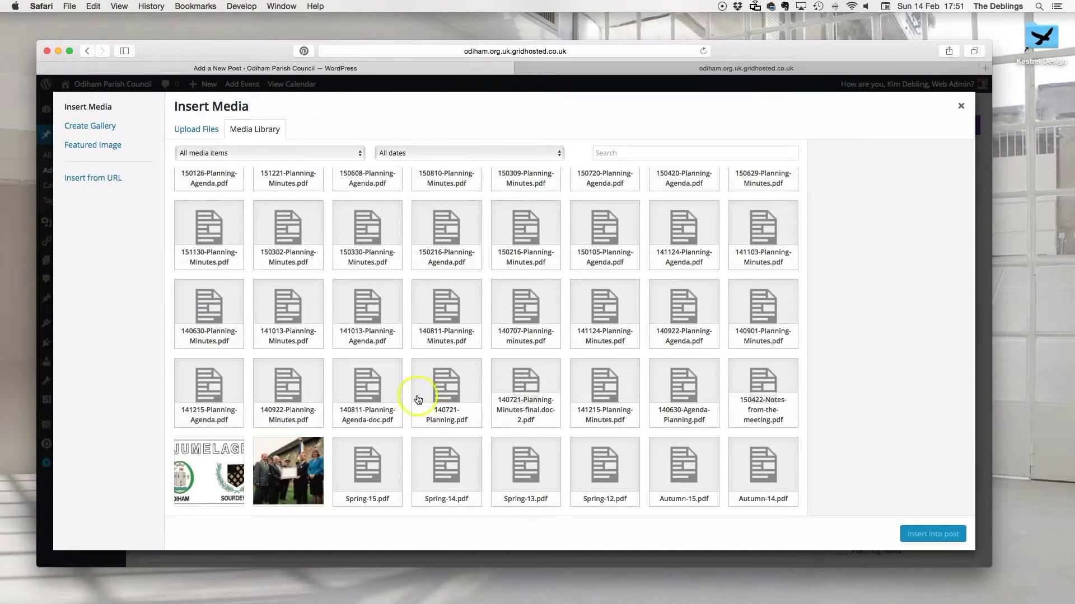
{"action": "left_click", "coordinate": [453, 299]}
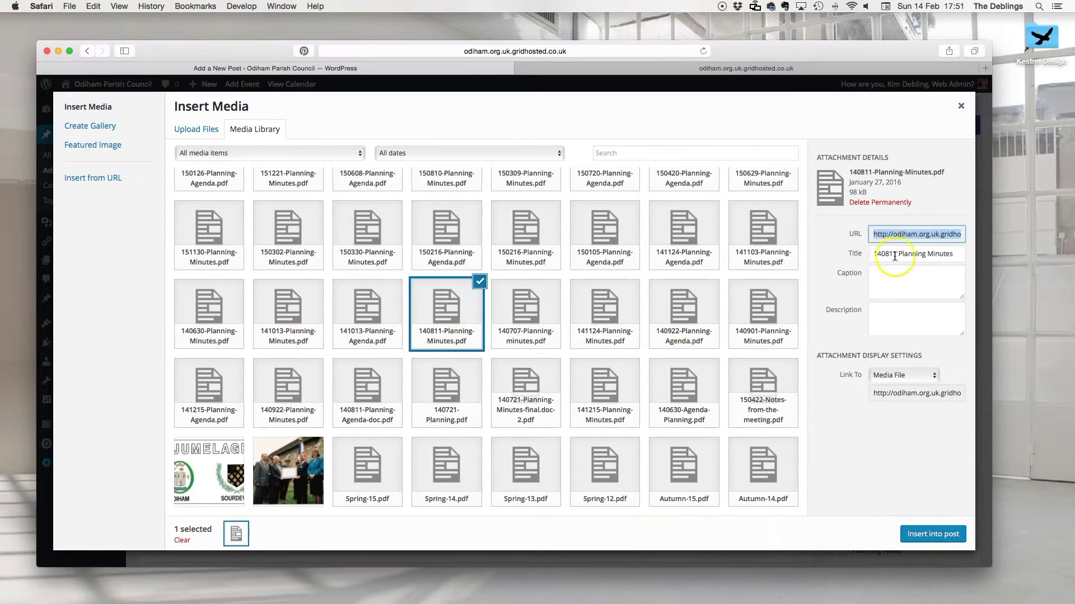
{"action": "left_click", "coordinate": [925, 534]}
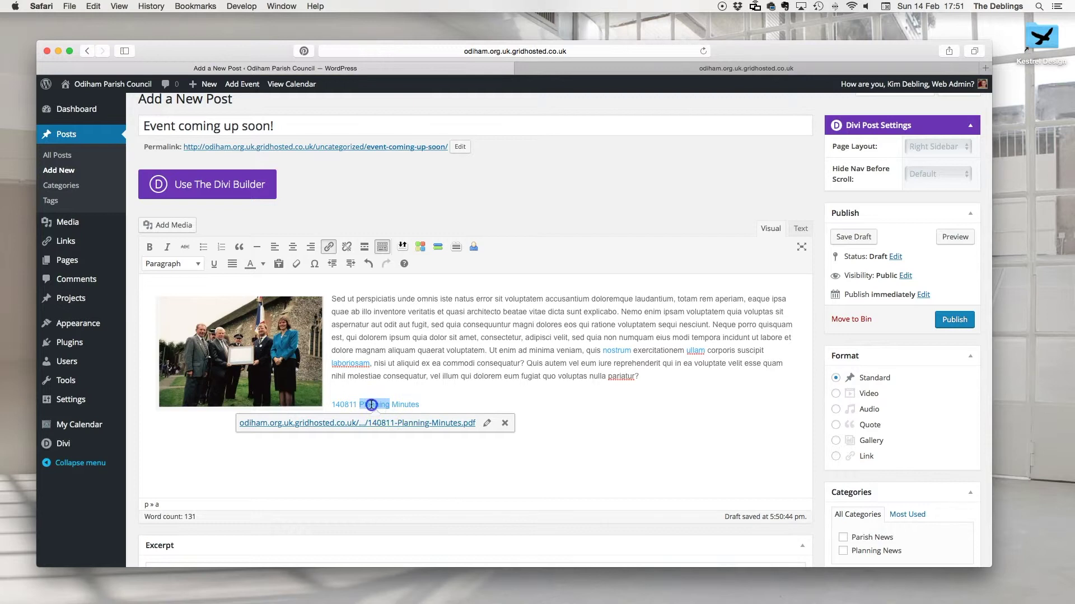
- Change the PDF link's text to "11 Nov 14 Planning Minutes" and add an empty line below the link
{"action": "left_click", "coordinate": [487, 423]}
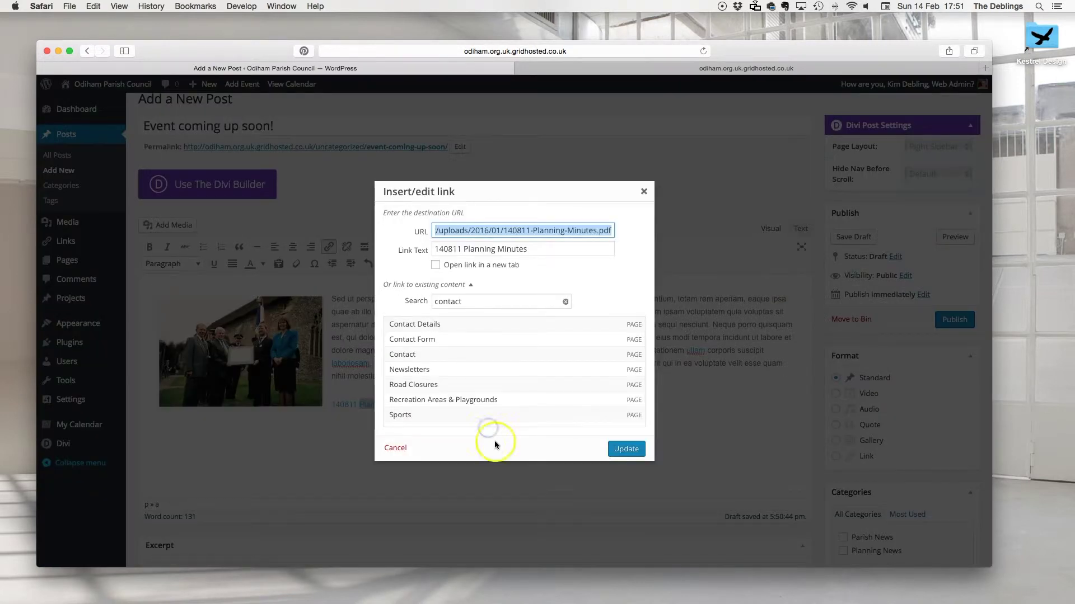
{"action": "double_click", "coordinate": [463, 249]}
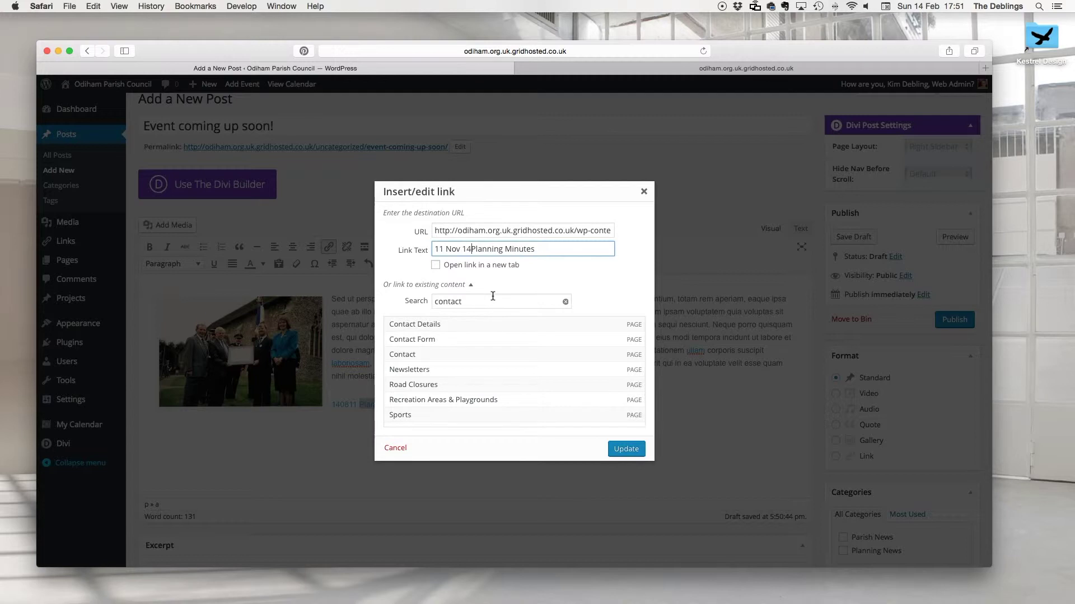
{"action": "type", "text": "11 Nov 14"}
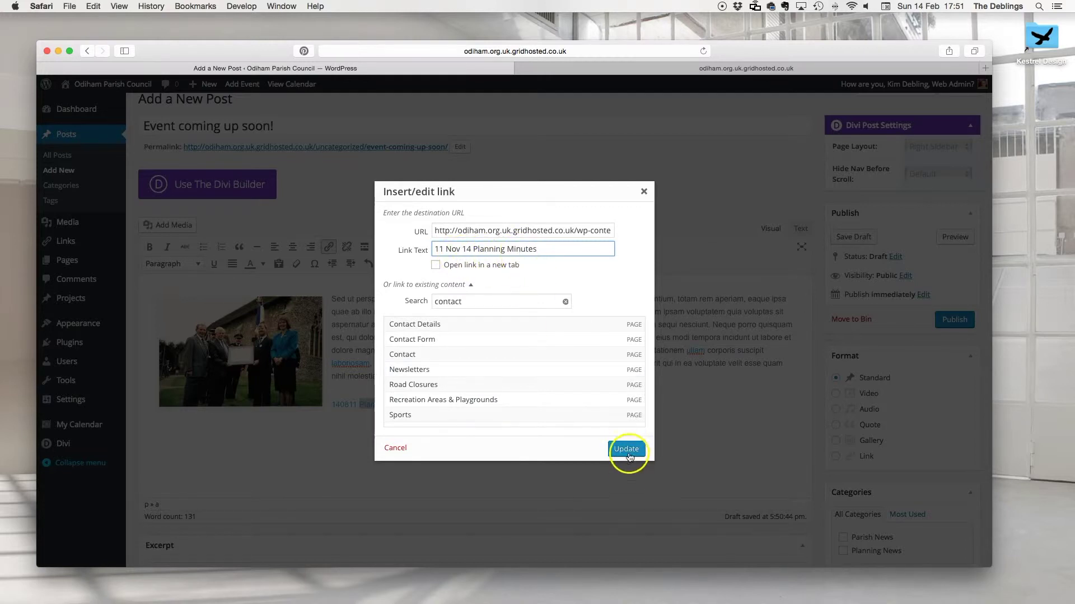
{"action": "left_click", "coordinate": [625, 449]}
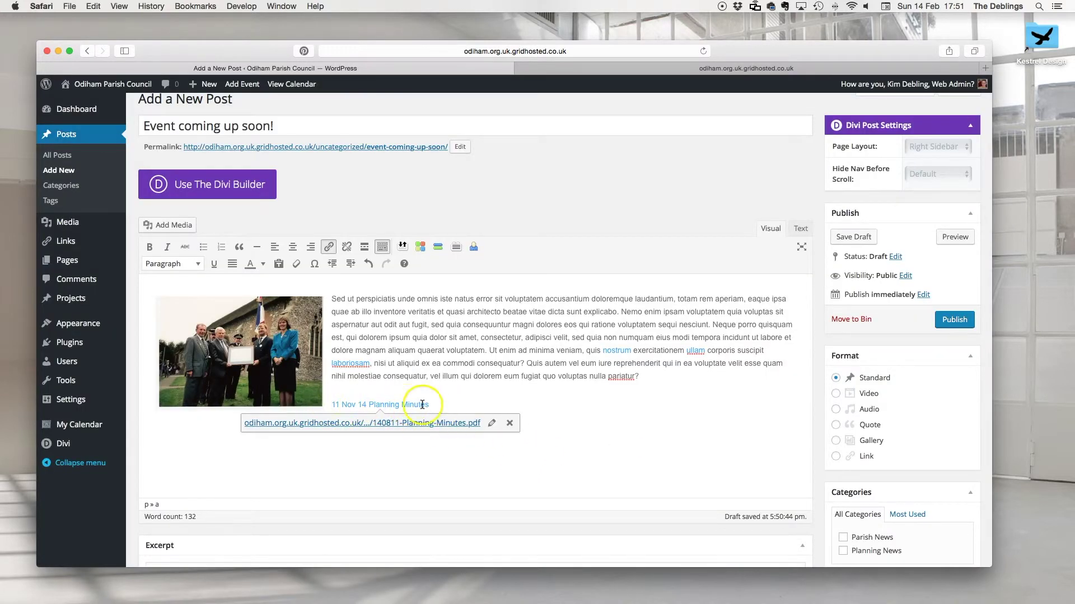
{"action": "left_click", "coordinate": [551, 424]}
{"action": "key", "text": "Return"}
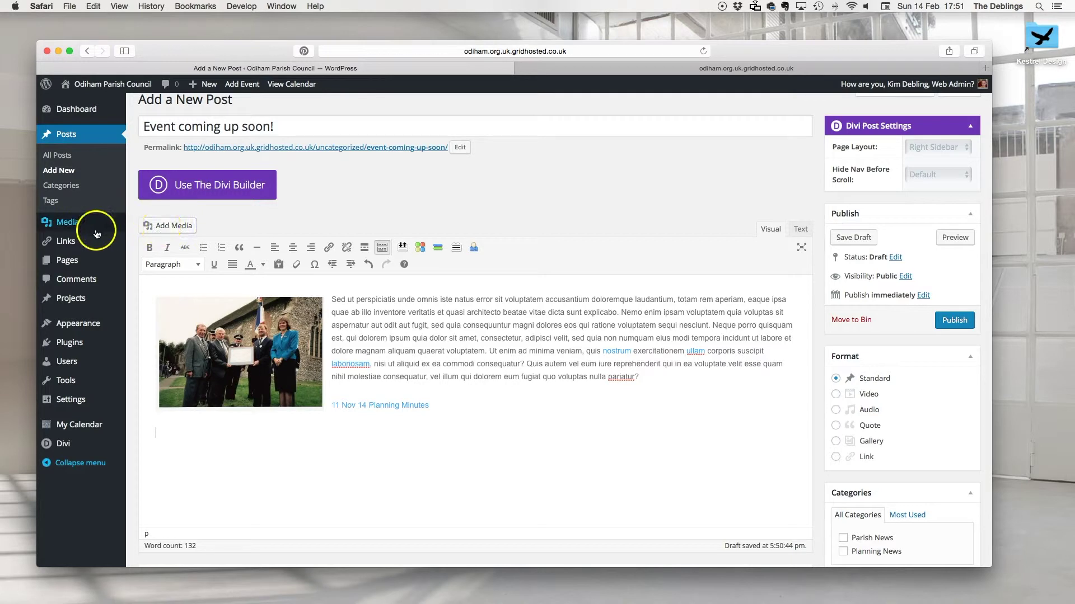
- Open the file upload for the post's media and browse the Desktop folder without choosing a file
{"action": "left_click", "coordinate": [169, 226]}
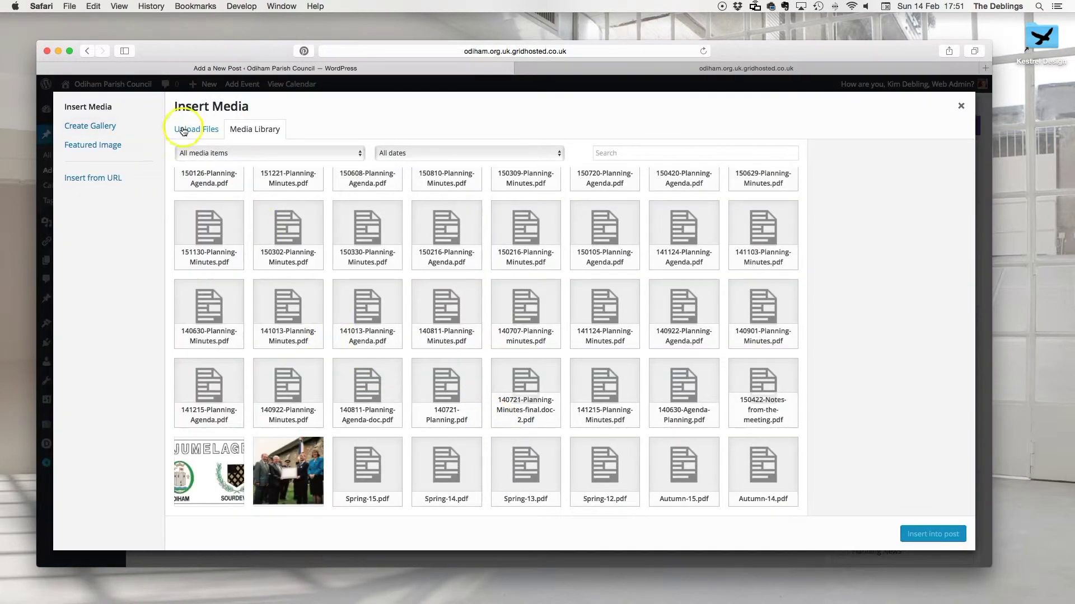
{"action": "left_click", "coordinate": [178, 129]}
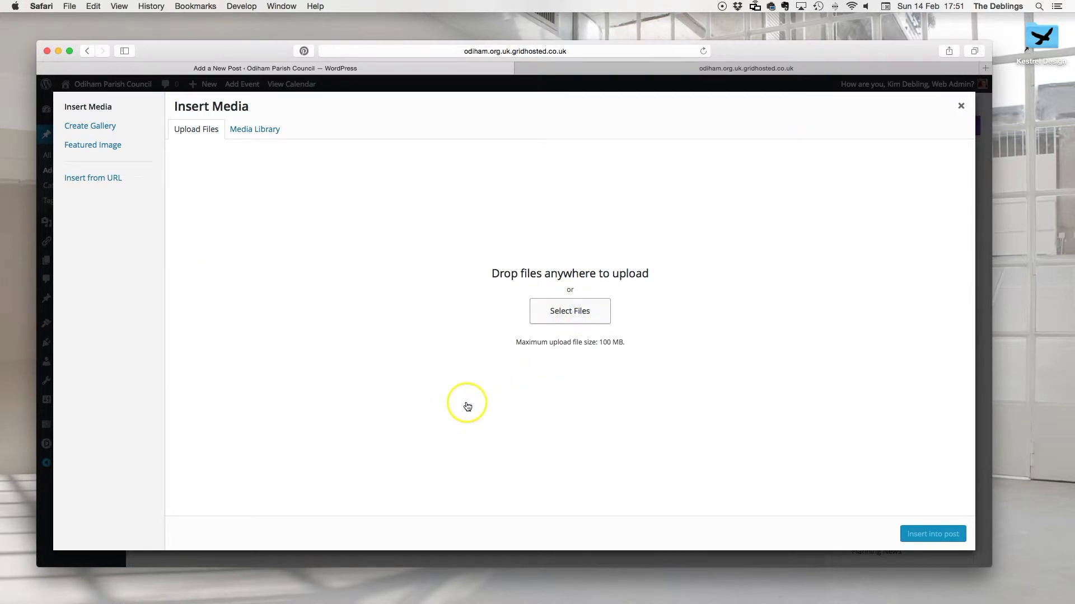
{"action": "left_click", "coordinate": [559, 316]}
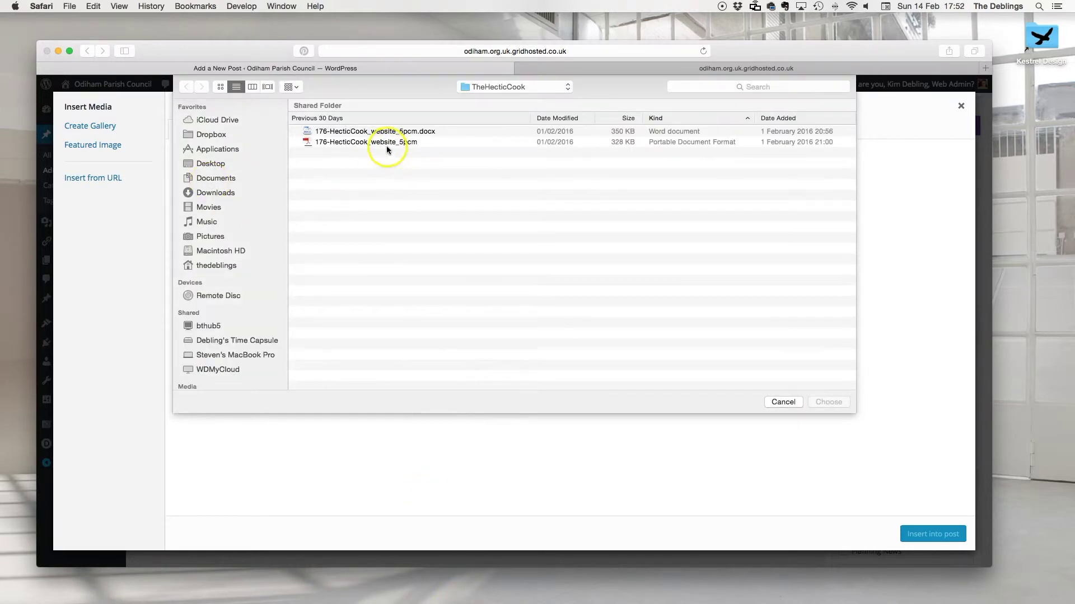
{"action": "left_click", "coordinate": [278, 178]}
{"action": "left_click", "coordinate": [280, 163]}
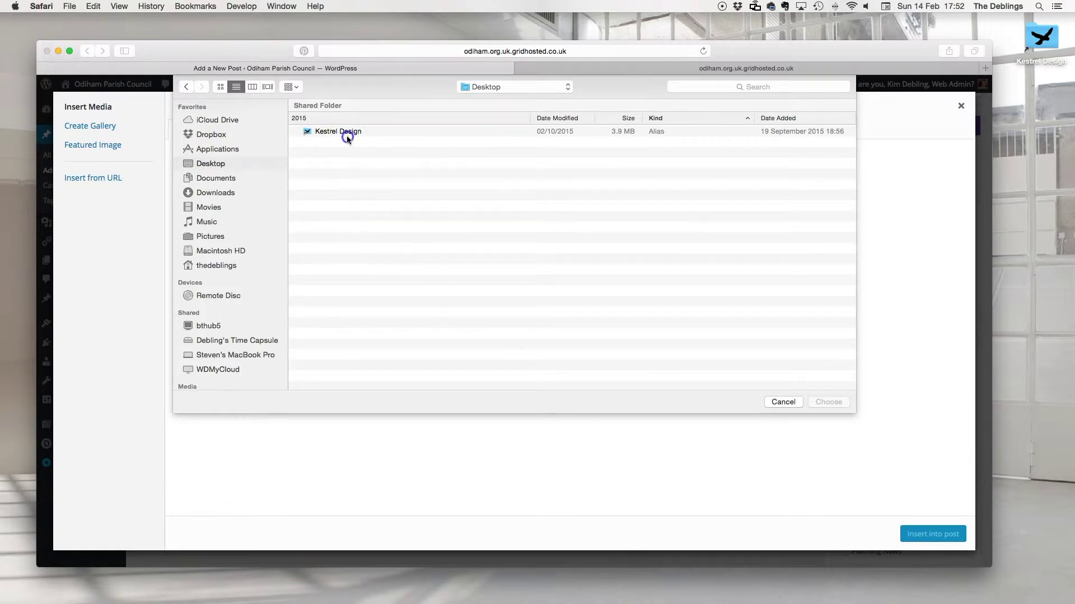
{"action": "left_click", "coordinate": [780, 402]}
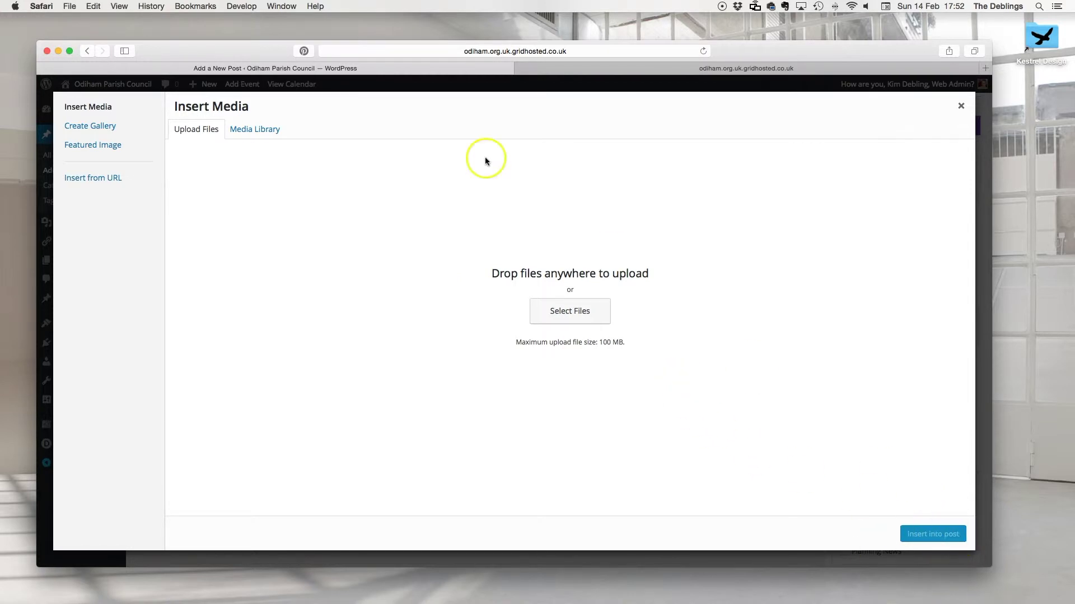
- View the details of Tennis-court-public-hire-2013.doc in the media library and close the media dialog without inserting it
{"action": "left_click", "coordinate": [254, 129]}
{"action": "left_click", "coordinate": [196, 205]}
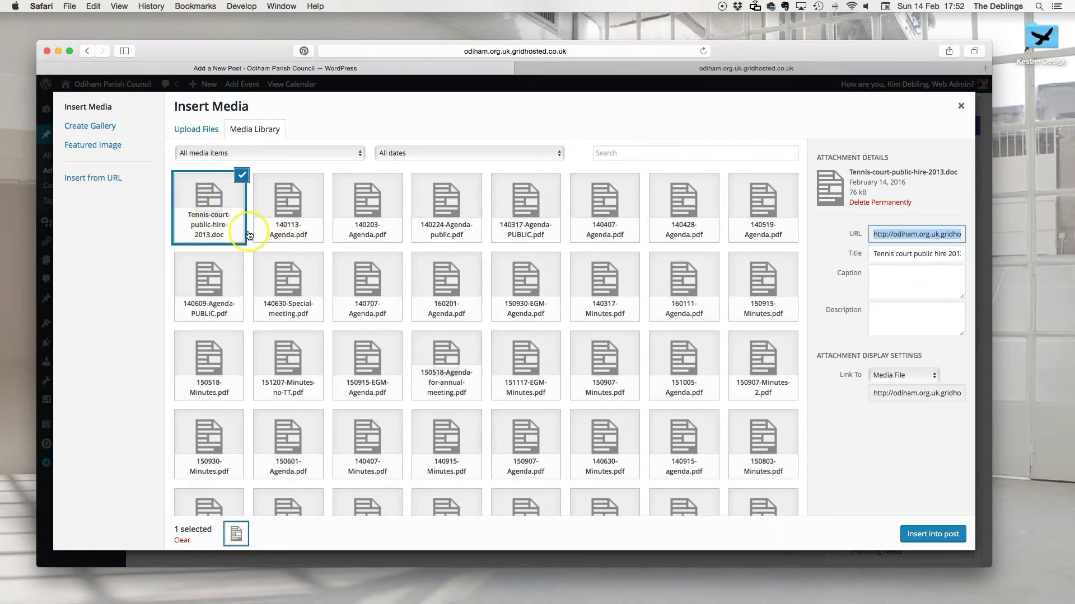
{"action": "left_click", "coordinate": [951, 114]}
- Try to publish the post without a category and dismiss the alert
{"action": "scroll", "coordinate": [465, 397], "scroll_direction": "down", "scroll_amount": 5}
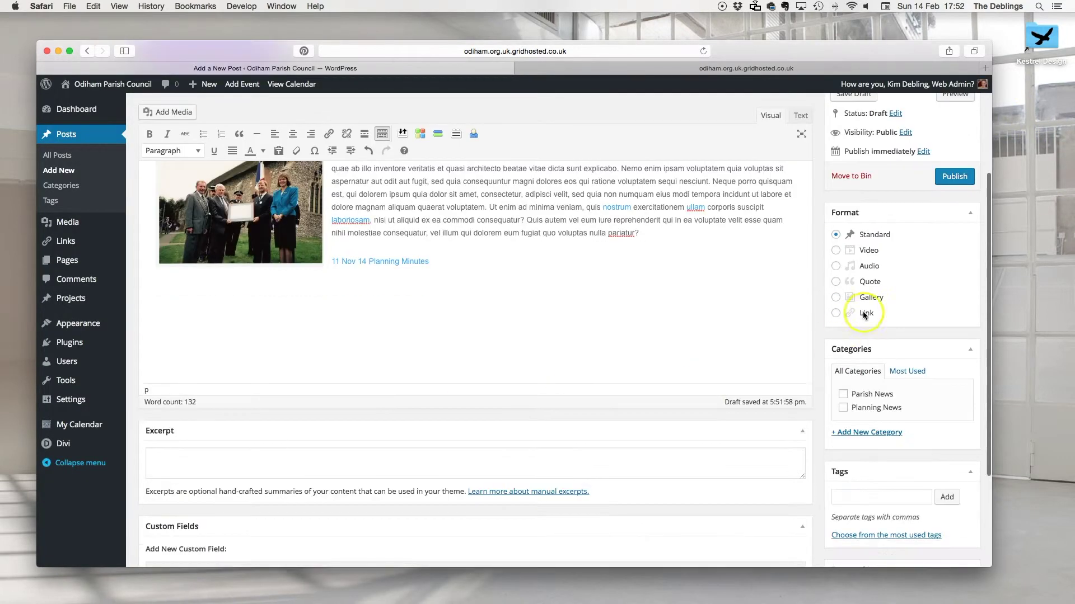
{"action": "scroll", "coordinate": [933, 307], "scroll_direction": "up", "scroll_amount": 5}
{"action": "left_click", "coordinate": [946, 334]}
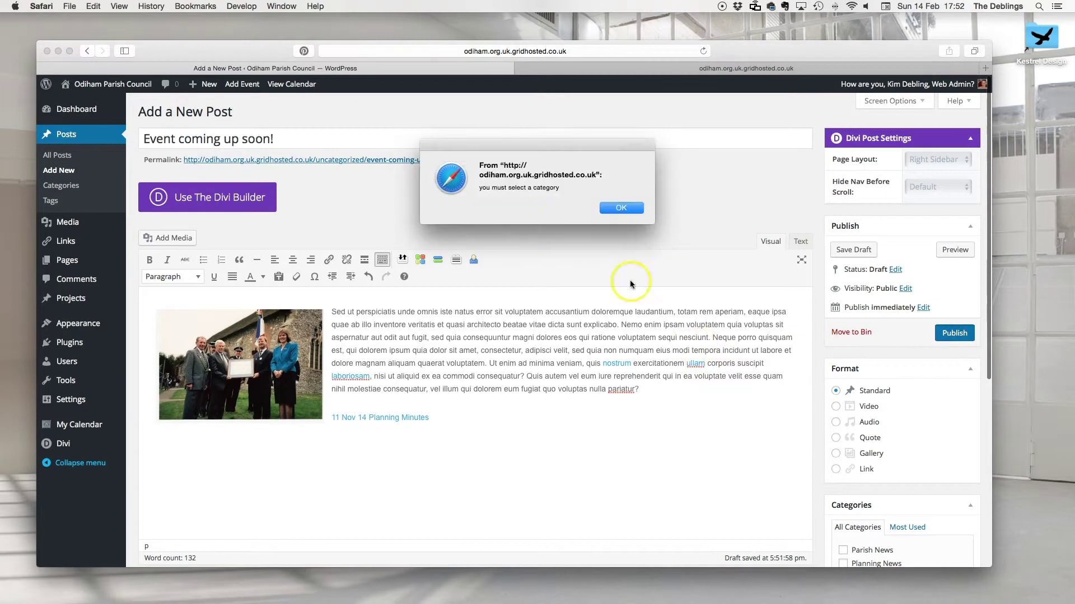
{"action": "left_click", "coordinate": [618, 207]}
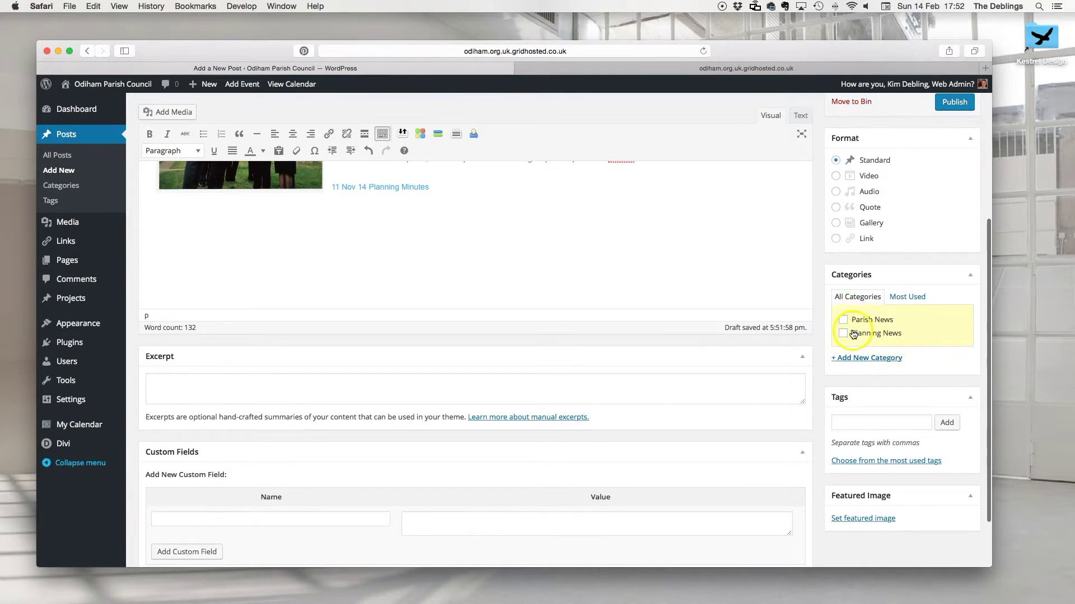
- Assign the post to the Parish News category only, leaving Planning News unticked
{"action": "scroll", "coordinate": [659, 264], "scroll_direction": "up", "scroll_amount": 5}
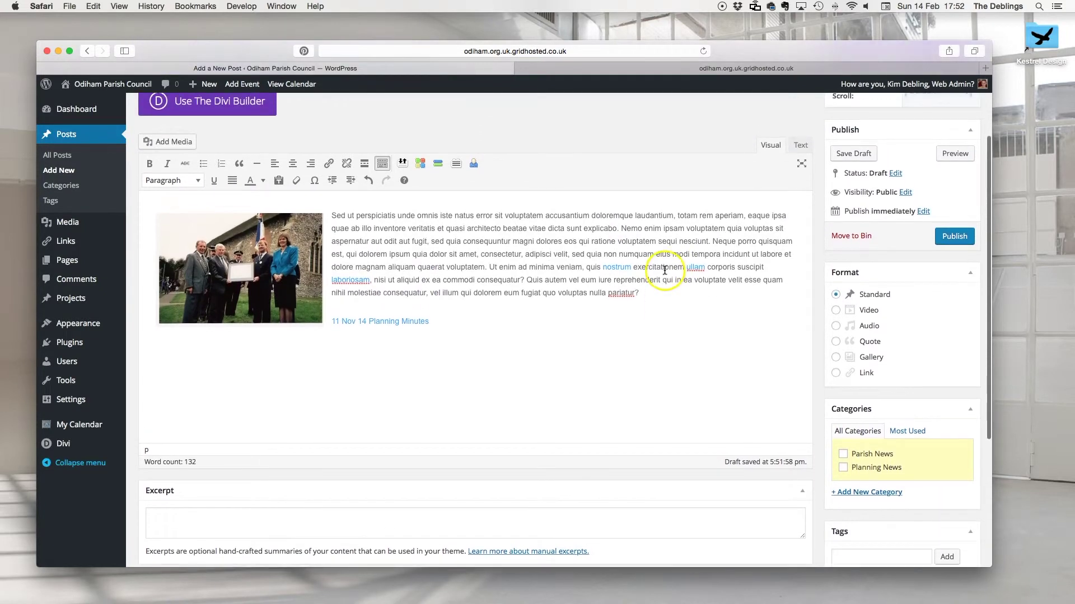
{"action": "scroll", "coordinate": [451, 233], "scroll_direction": "up", "scroll_amount": 2}
{"action": "scroll", "coordinate": [599, 268], "scroll_direction": "down", "scroll_amount": 5}
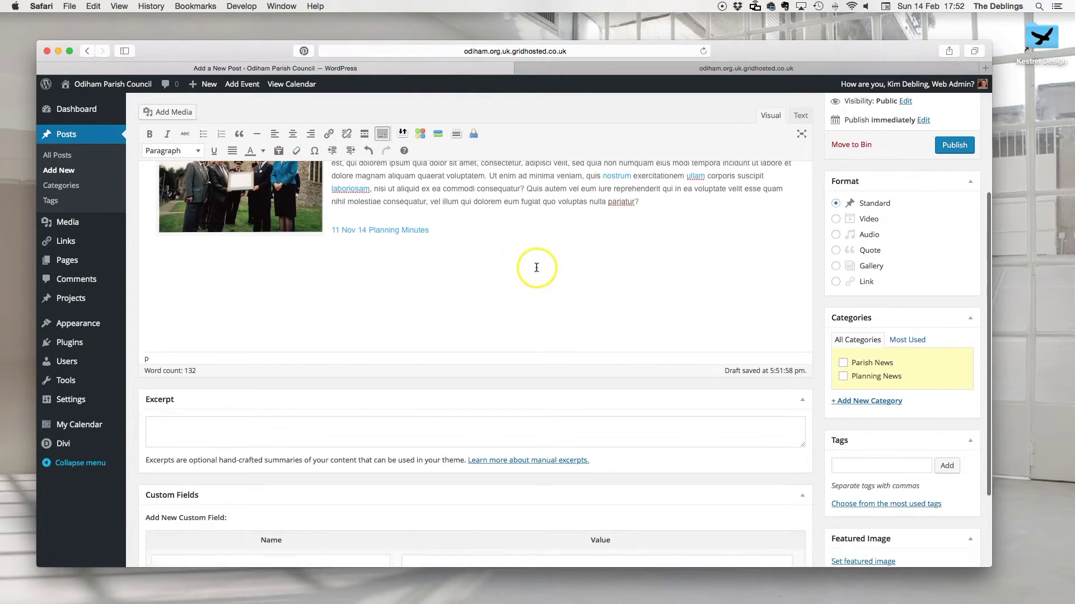
{"action": "scroll", "coordinate": [532, 269], "scroll_direction": "up", "scroll_amount": 3}
{"action": "scroll", "coordinate": [431, 289], "scroll_direction": "up", "scroll_amount": 4}
{"action": "double_click", "coordinate": [147, 138]}
{"action": "left_click_drag", "start_coordinate": [594, 330], "coordinate": [591, 331]}
{"action": "scroll", "coordinate": [799, 384], "scroll_direction": "down", "scroll_amount": 6}
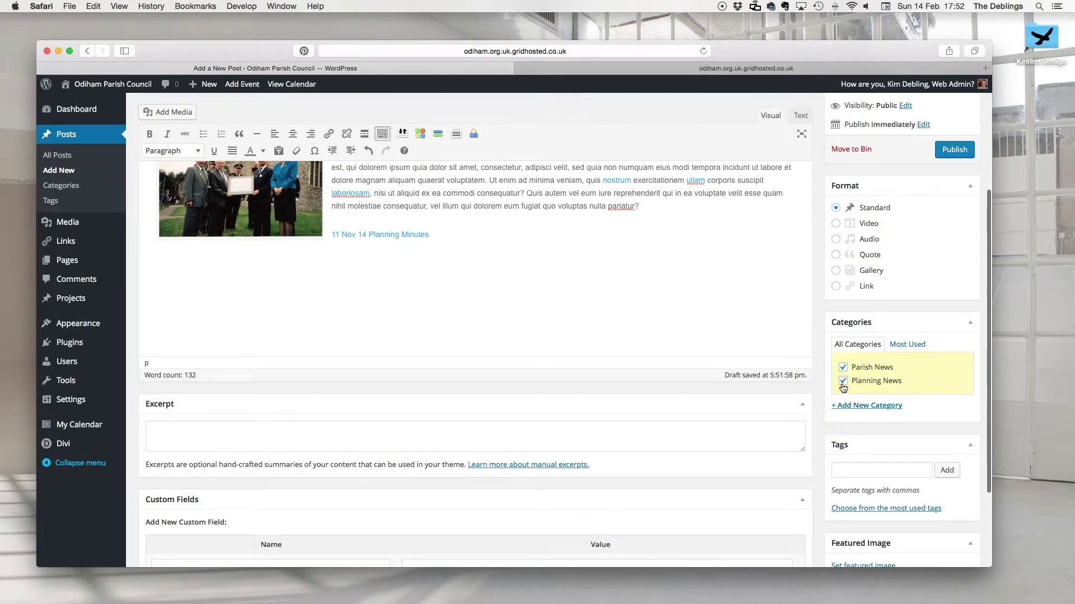
{"action": "scroll", "coordinate": [760, 339], "scroll_direction": "up", "scroll_amount": 1}
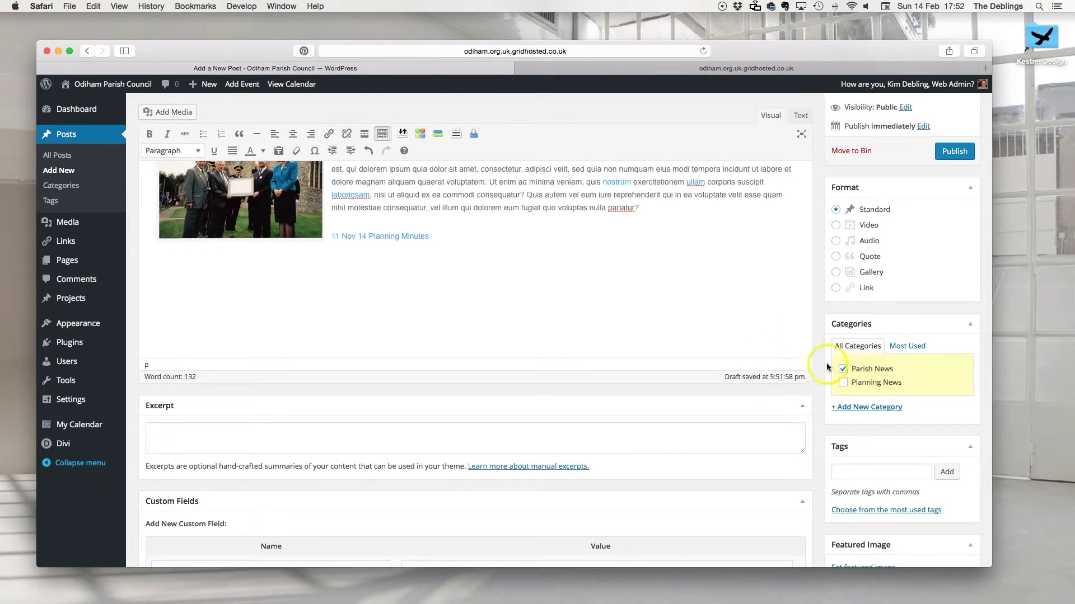
- View the live website's home page, looking at its Latest News column and navigation menu
{"action": "left_click", "coordinate": [758, 68]}
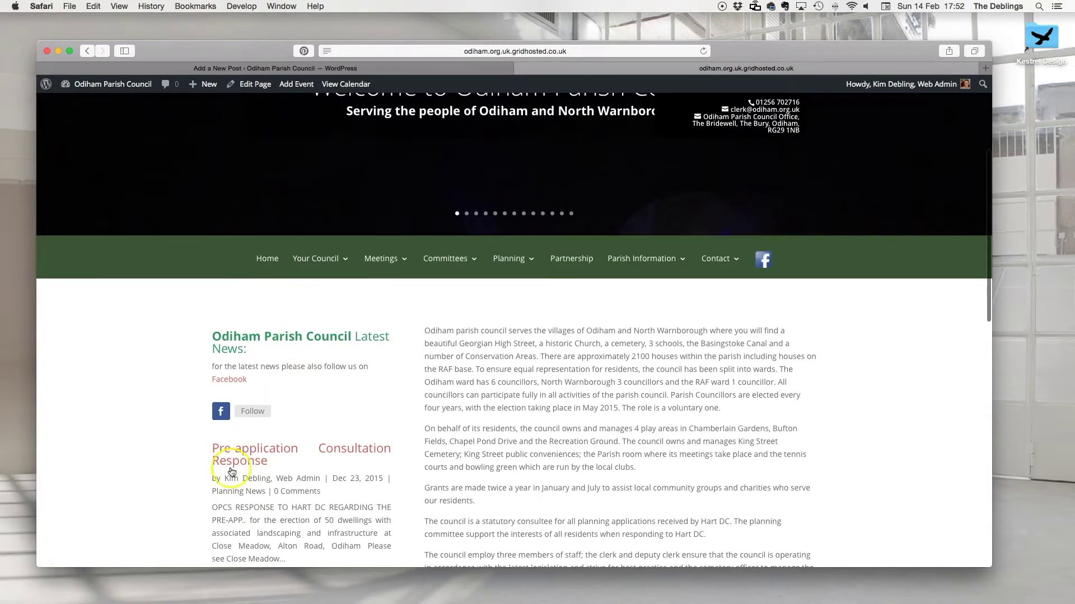
{"action": "mouse_move", "coordinate": [518, 264]}
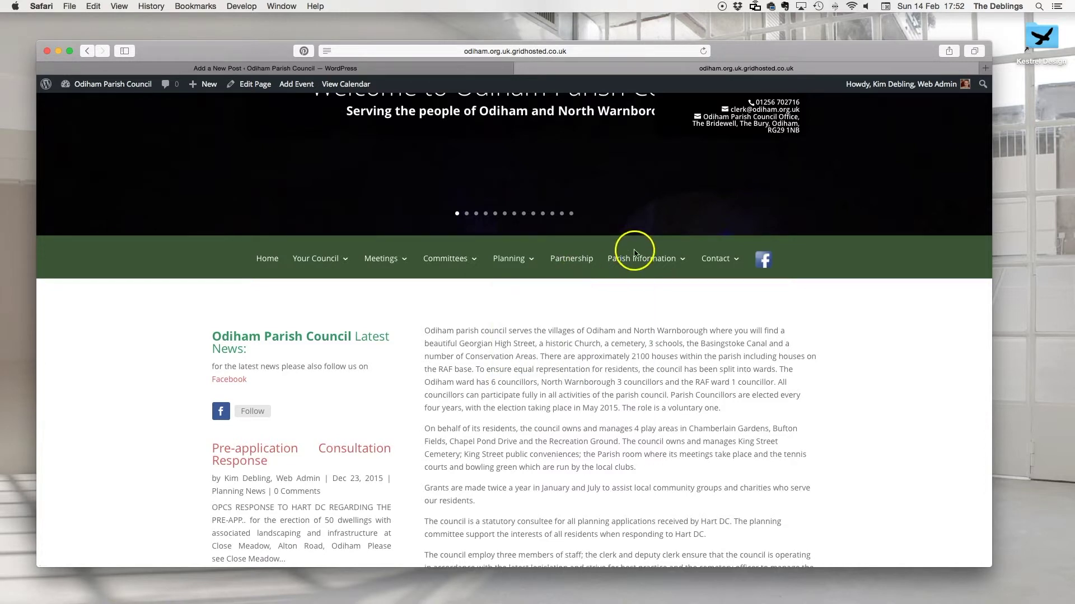
{"action": "mouse_move", "coordinate": [640, 259]}
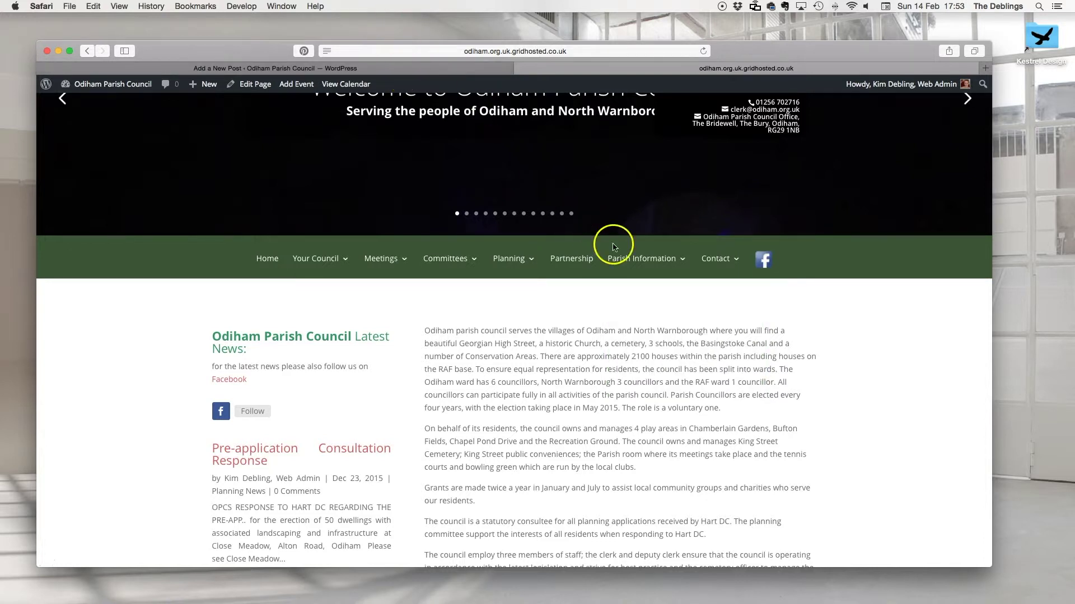
- Return to the "Event coming up soon!" post in the editor and publish it
{"action": "left_click", "coordinate": [425, 68]}
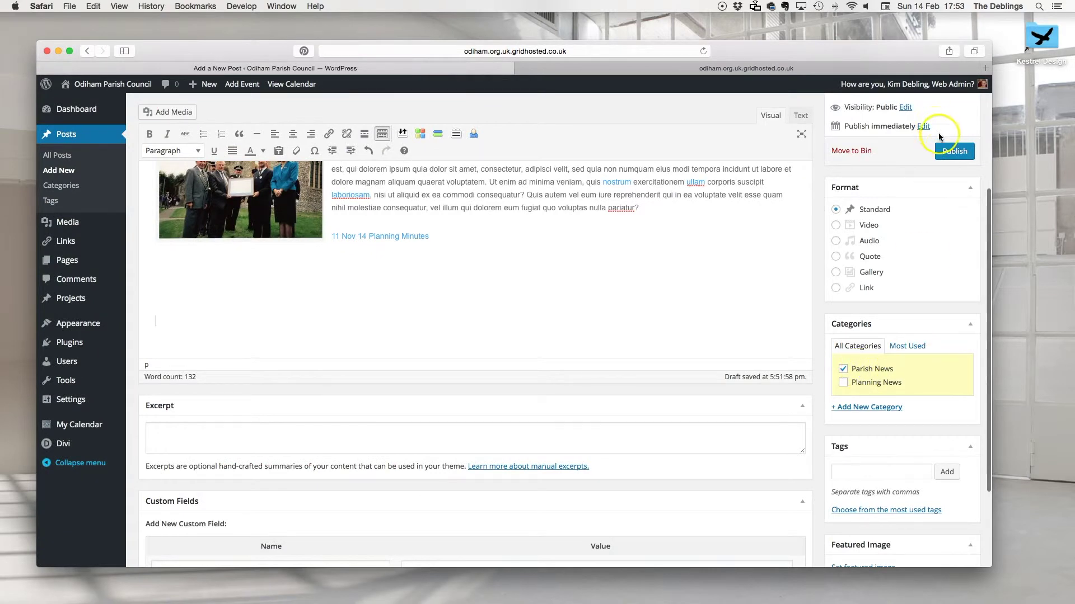
{"action": "left_click", "coordinate": [944, 151]}
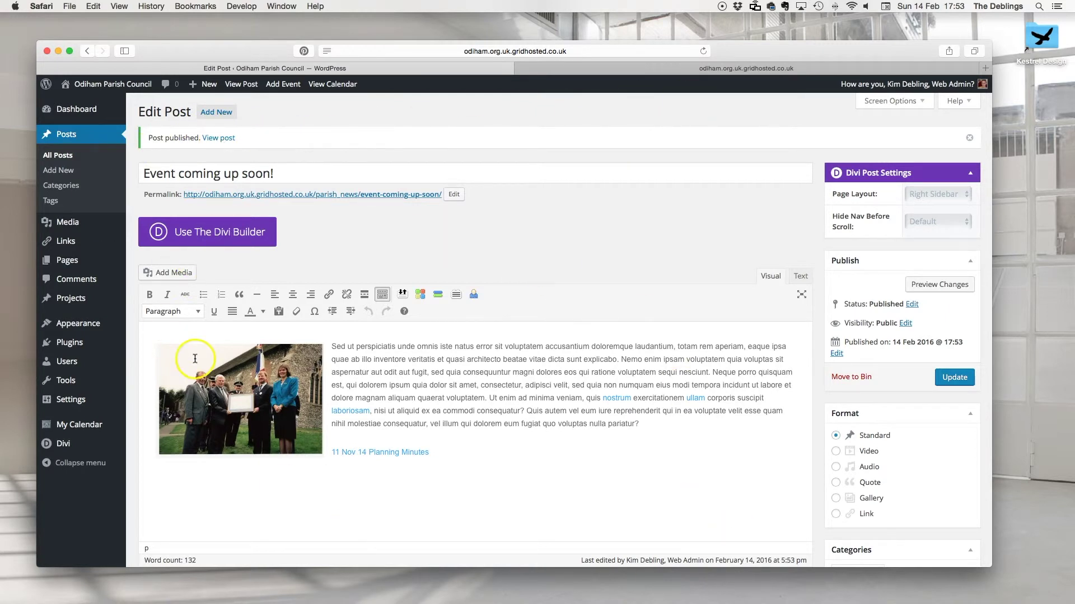
- Reload the live website's home page and check the Latest News column for the new post
{"action": "left_click", "coordinate": [594, 68]}
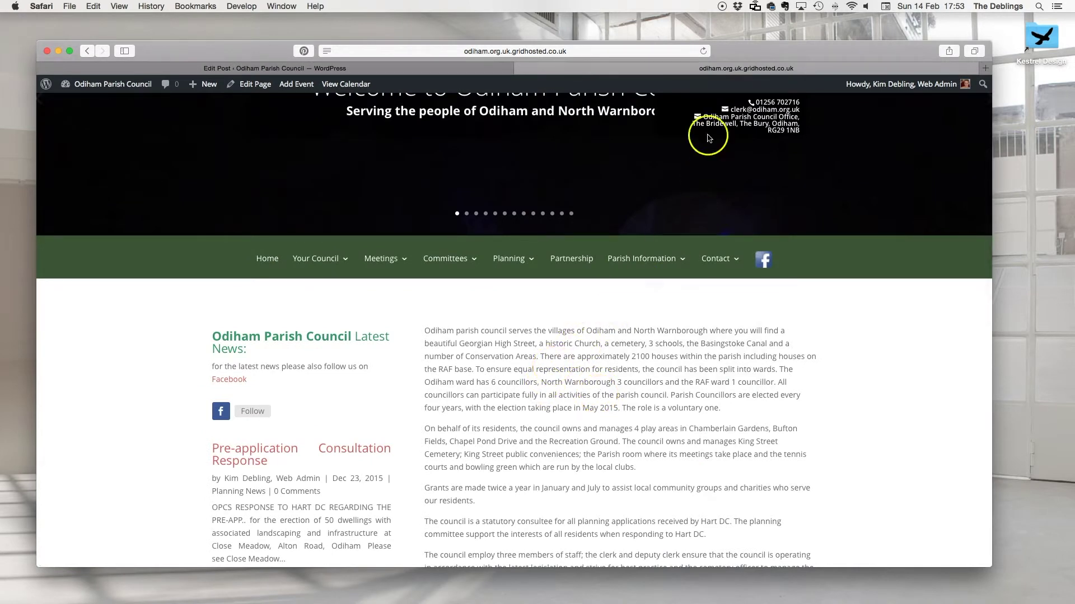
{"action": "left_click", "coordinate": [704, 51]}
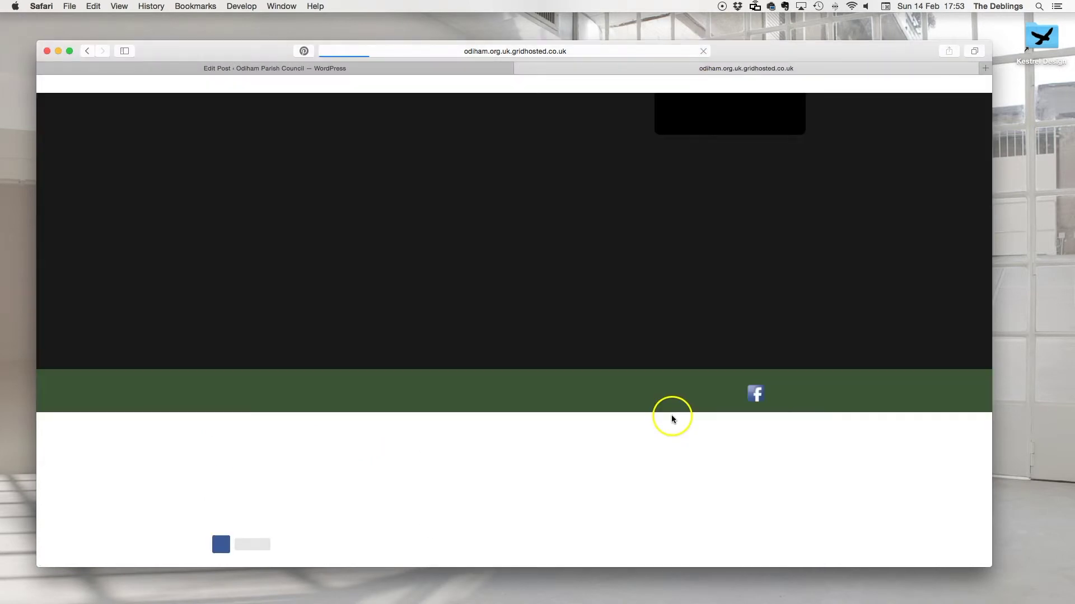
{"action": "scroll", "coordinate": [638, 419], "scroll_direction": "down", "scroll_amount": 5}
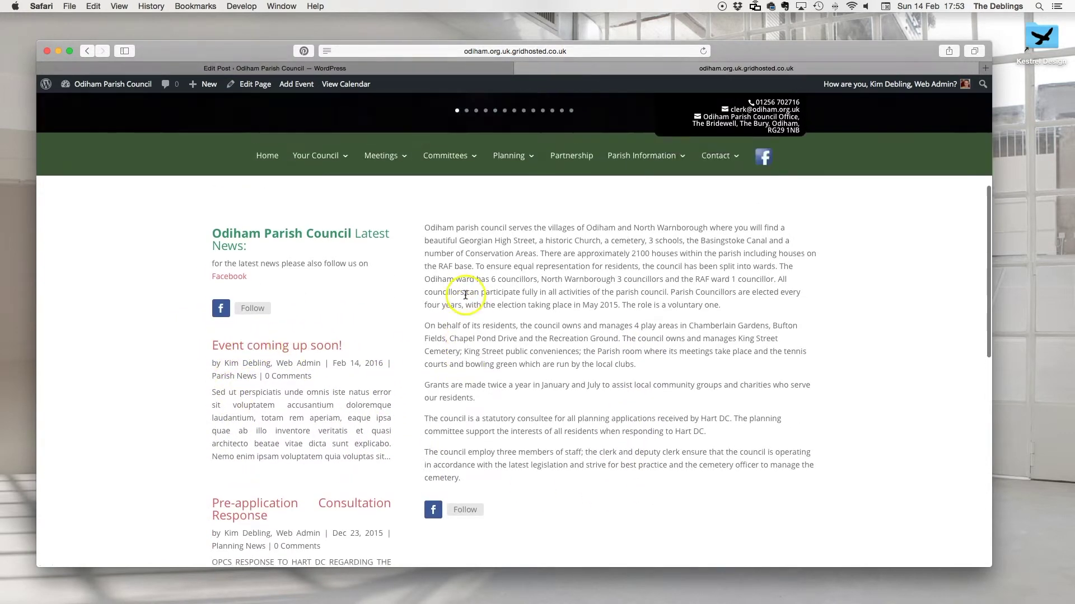
{"action": "scroll", "coordinate": [453, 291], "scroll_direction": "up", "scroll_amount": 4}
- Check the new post on the Village News & Events page under Parish Information, and open the Planning News page
{"action": "mouse_move", "coordinate": [624, 197]}
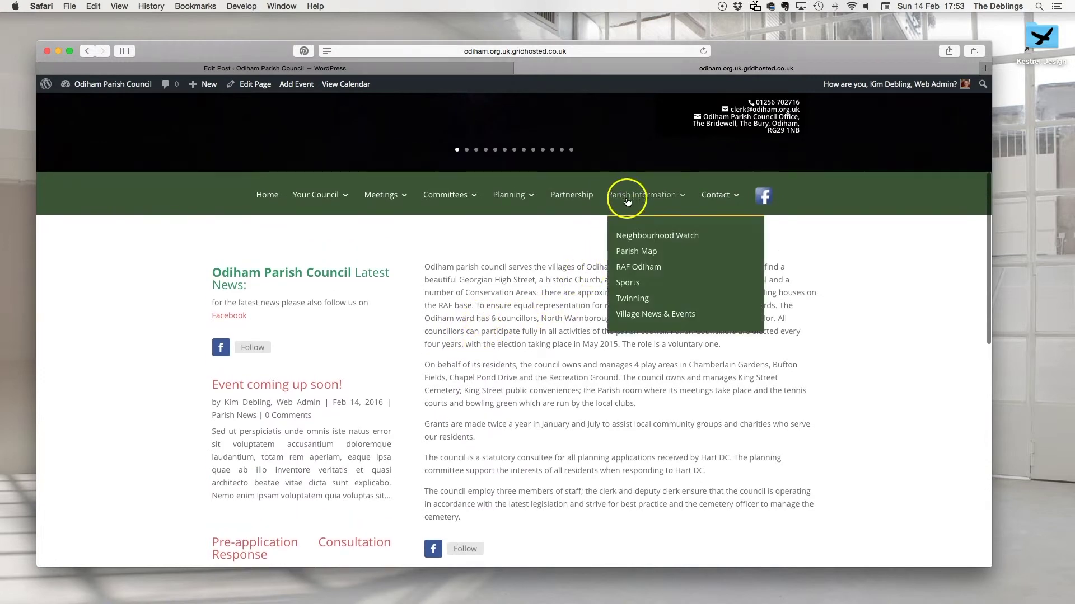
{"action": "left_click", "coordinate": [638, 315]}
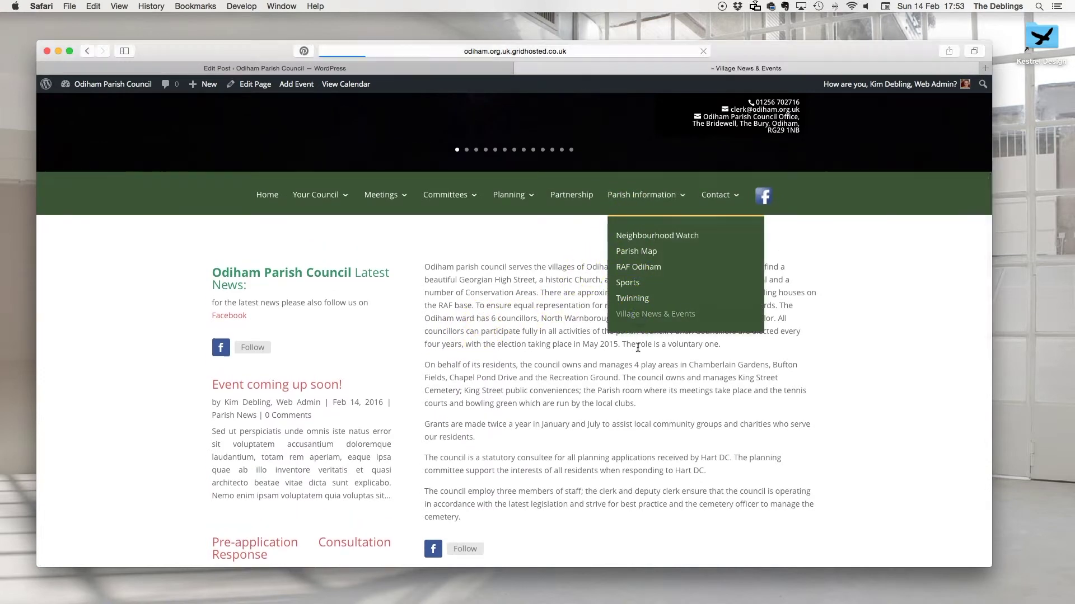
{"action": "scroll", "coordinate": [585, 341], "scroll_direction": "down", "scroll_amount": 1}
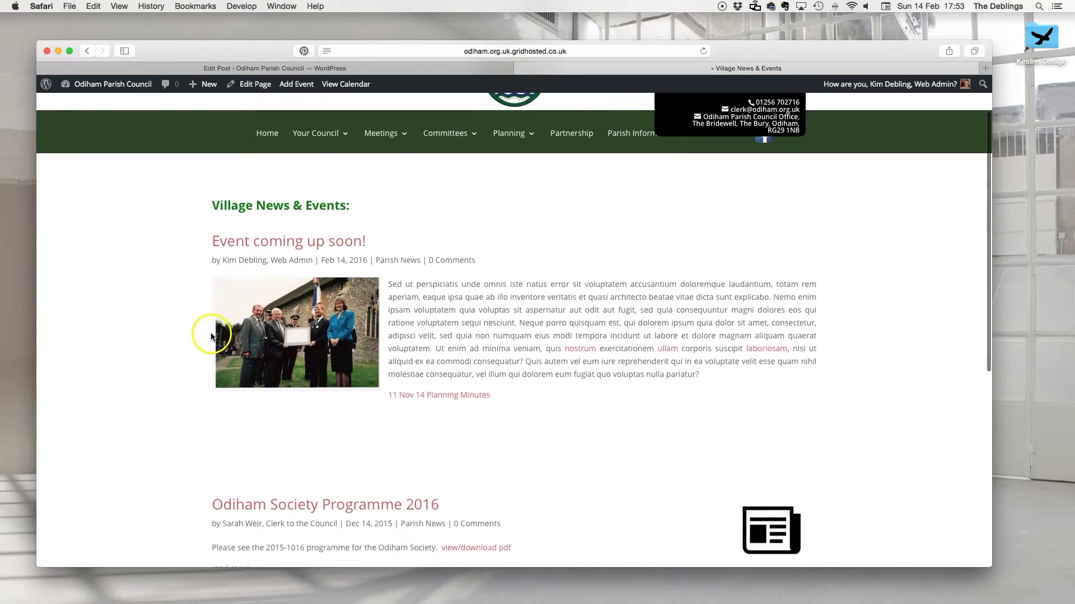
{"action": "scroll", "coordinate": [658, 366], "scroll_direction": "up", "scroll_amount": 3}
{"action": "mouse_move", "coordinate": [496, 203]}
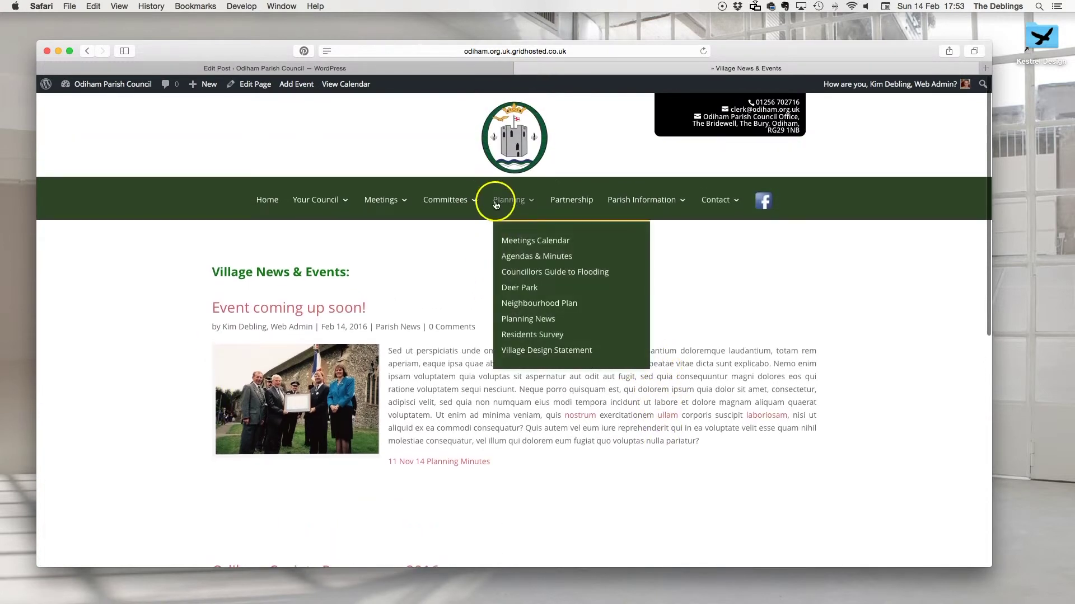
{"action": "left_click", "coordinate": [522, 320]}
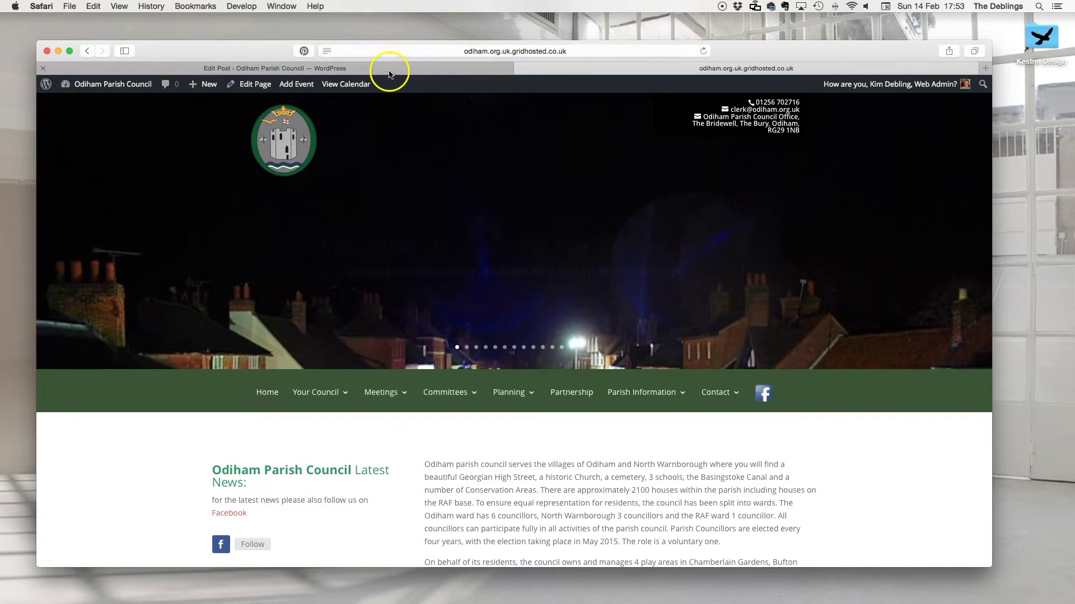
- Go to the list of all posts and open "Event coming up soon!" in Quick Edit, highlighting its title and slug
{"action": "left_click", "coordinate": [388, 68]}
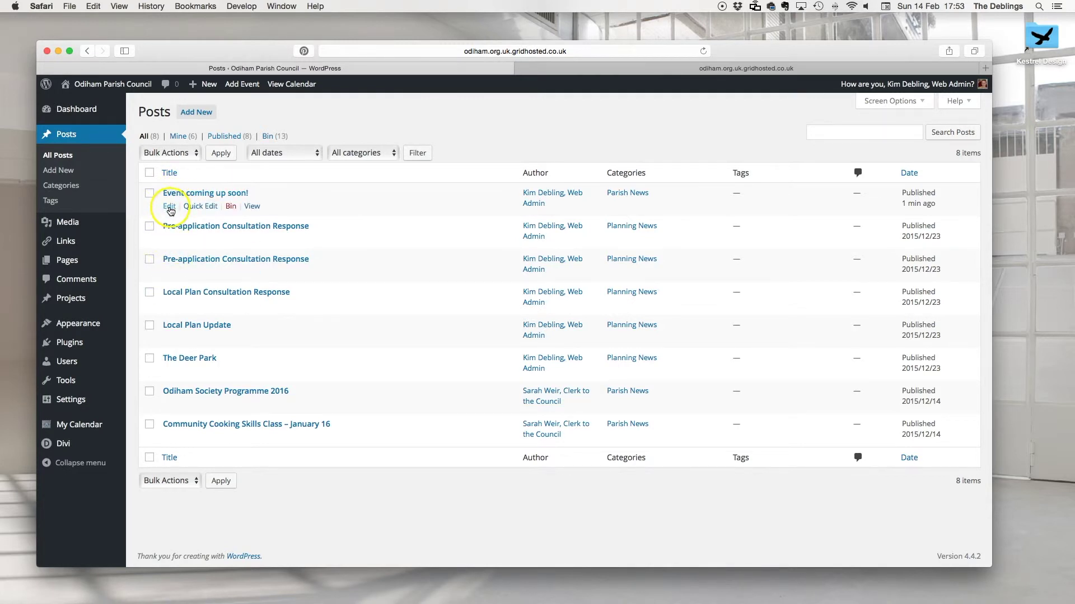
{"action": "left_click", "coordinate": [170, 207]}
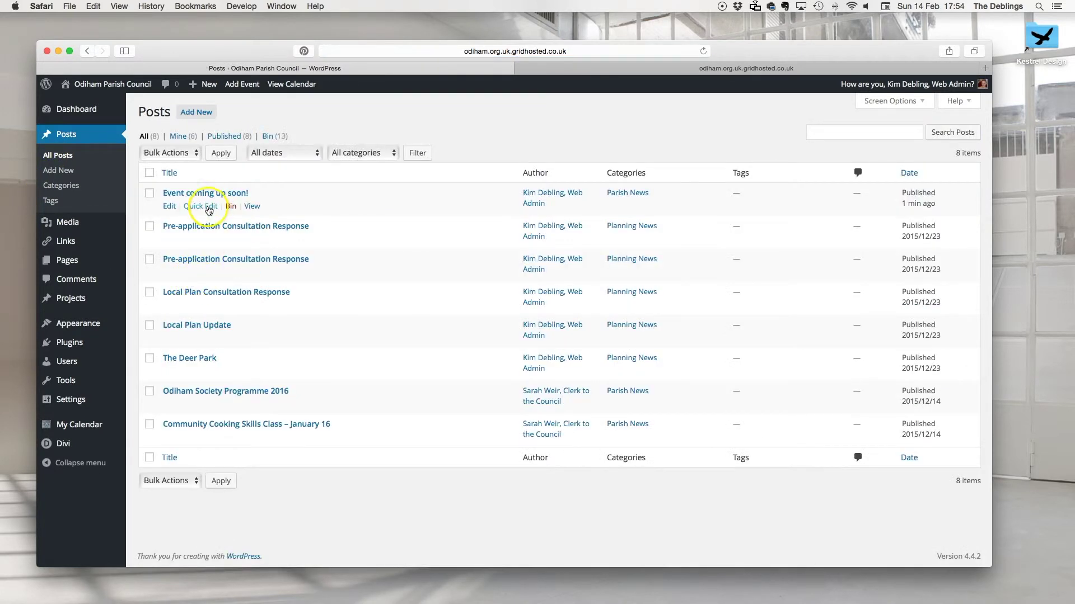
{"action": "left_click", "coordinate": [209, 209]}
{"action": "left_click_drag", "start_coordinate": [279, 212], "coordinate": [188, 212]}
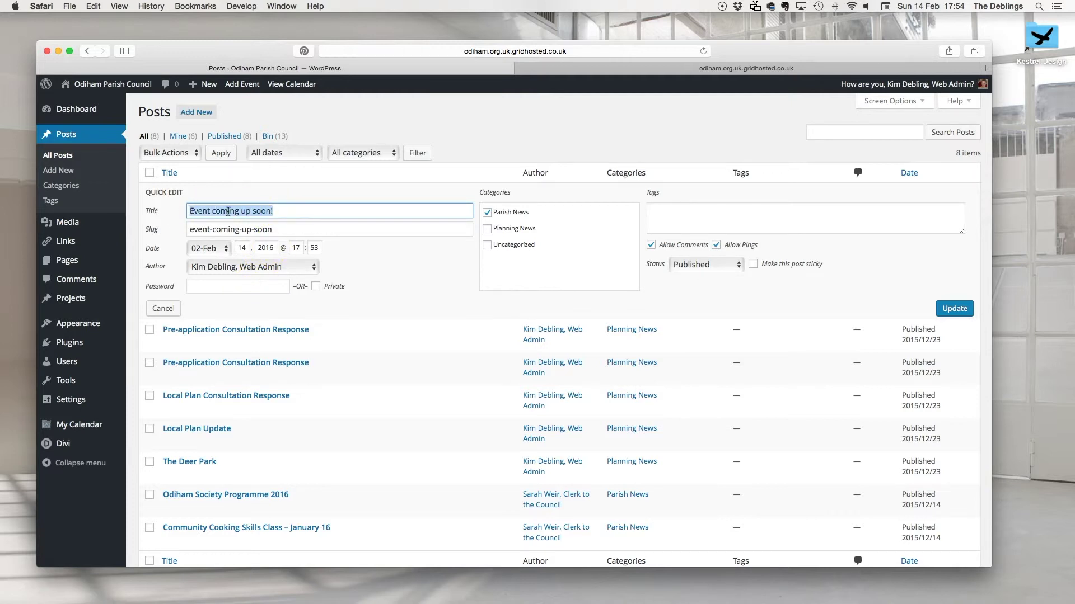
{"action": "left_click_drag", "start_coordinate": [279, 230], "coordinate": [233, 229]}
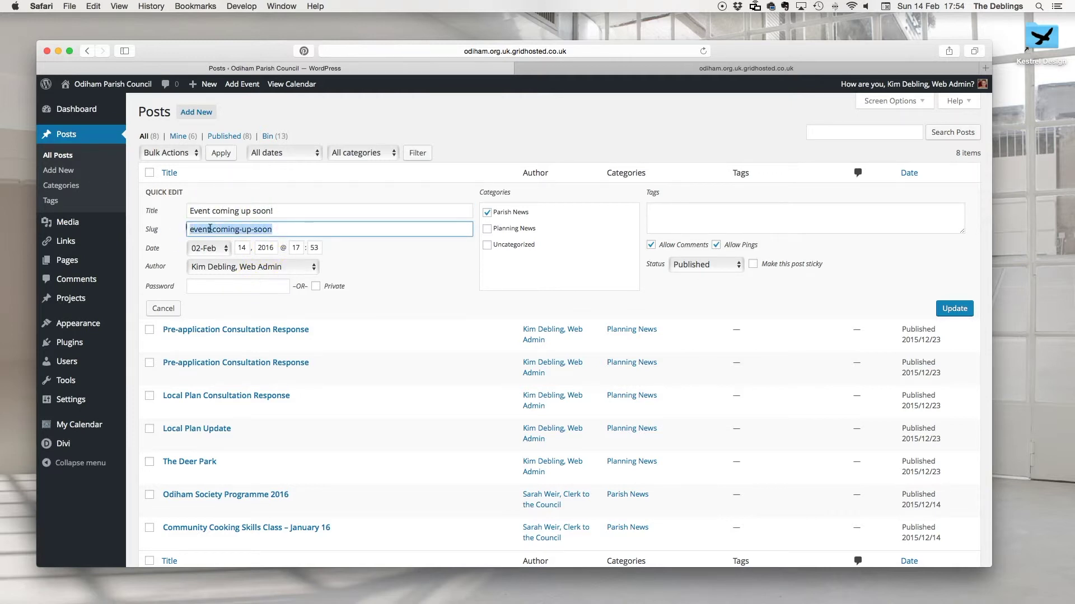
- Switch to the live website's home page and examine its web address
{"action": "left_click", "coordinate": [722, 69]}
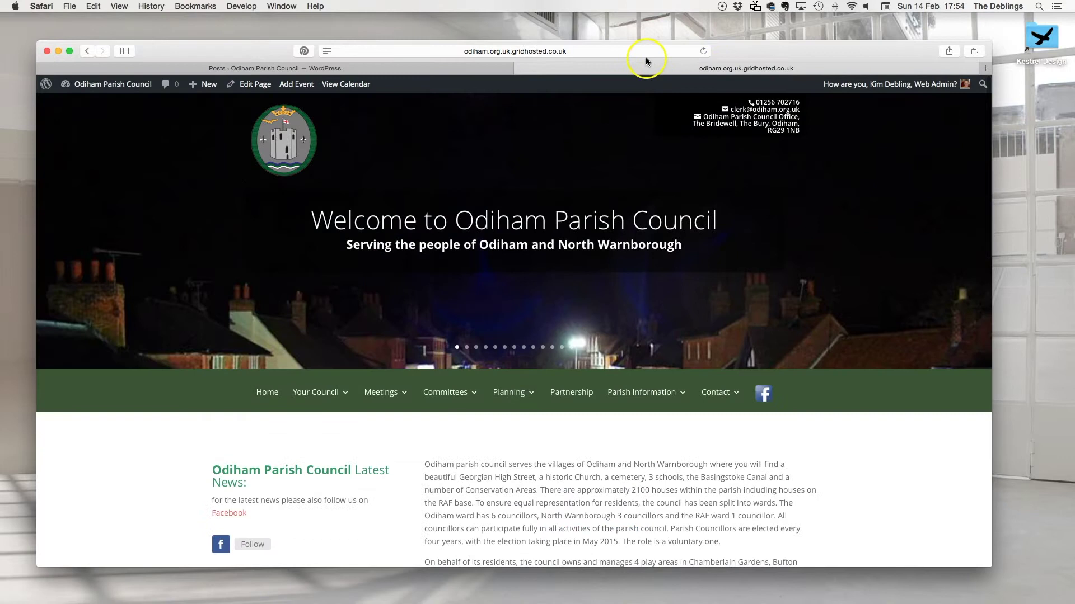
{"action": "left_click", "coordinate": [633, 55]}
{"action": "left_click", "coordinate": [502, 516]}
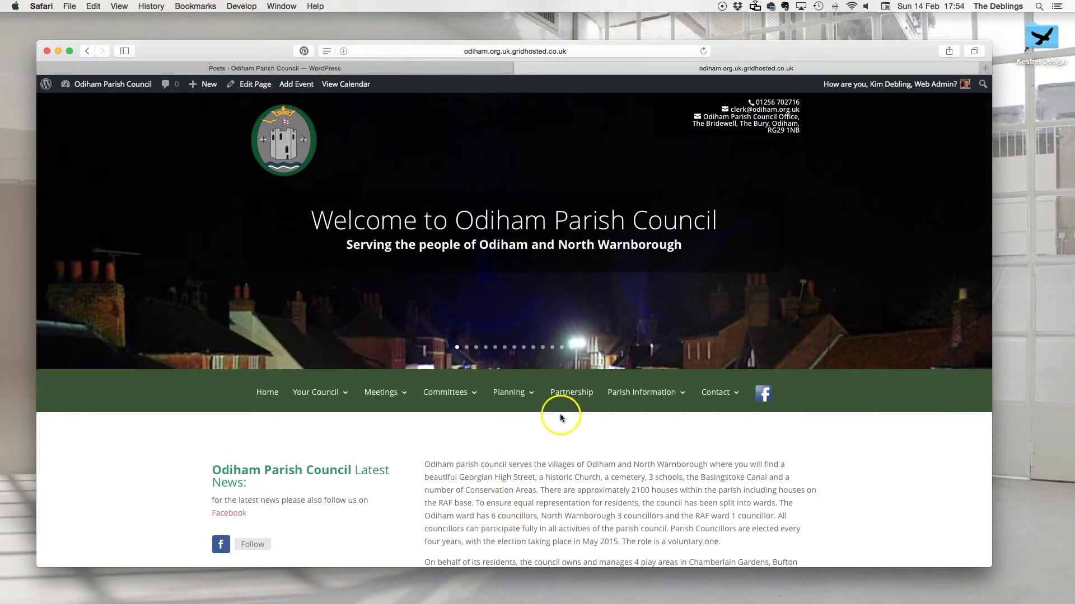
{"action": "scroll", "coordinate": [250, 498], "scroll_direction": "down", "scroll_amount": 4}
{"action": "scroll", "coordinate": [249, 499], "scroll_direction": "up", "scroll_amount": 3}
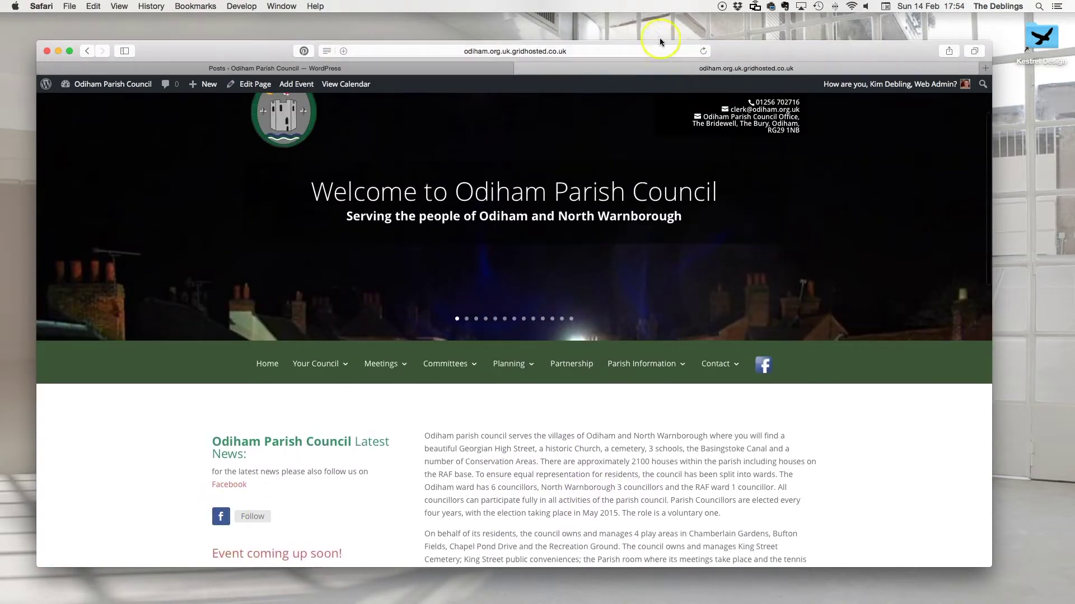
{"action": "left_click", "coordinate": [594, 54]}
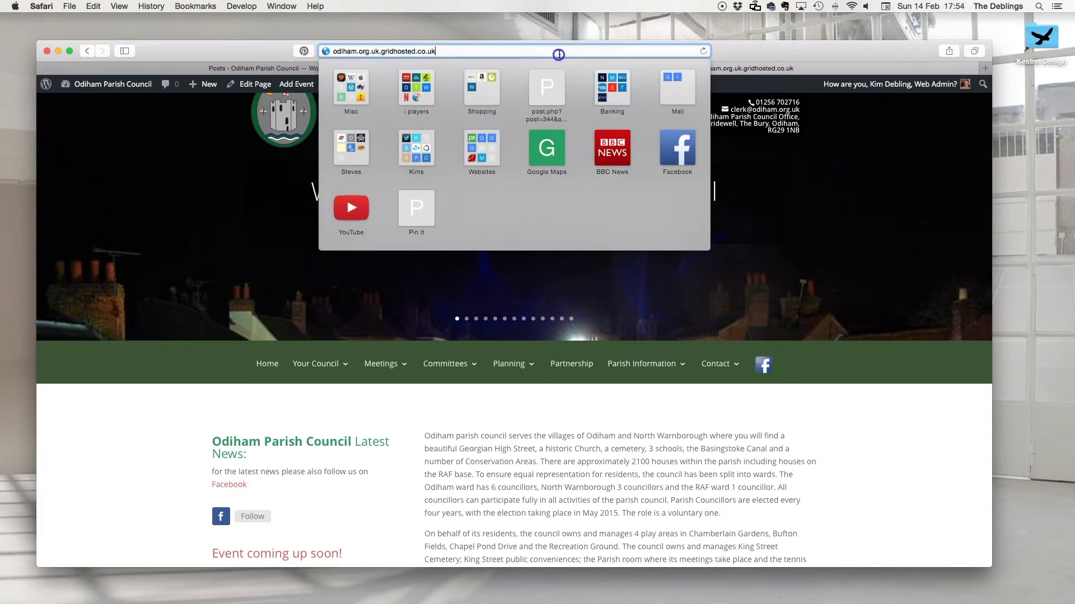
{"action": "left_click", "coordinate": [747, 430]}
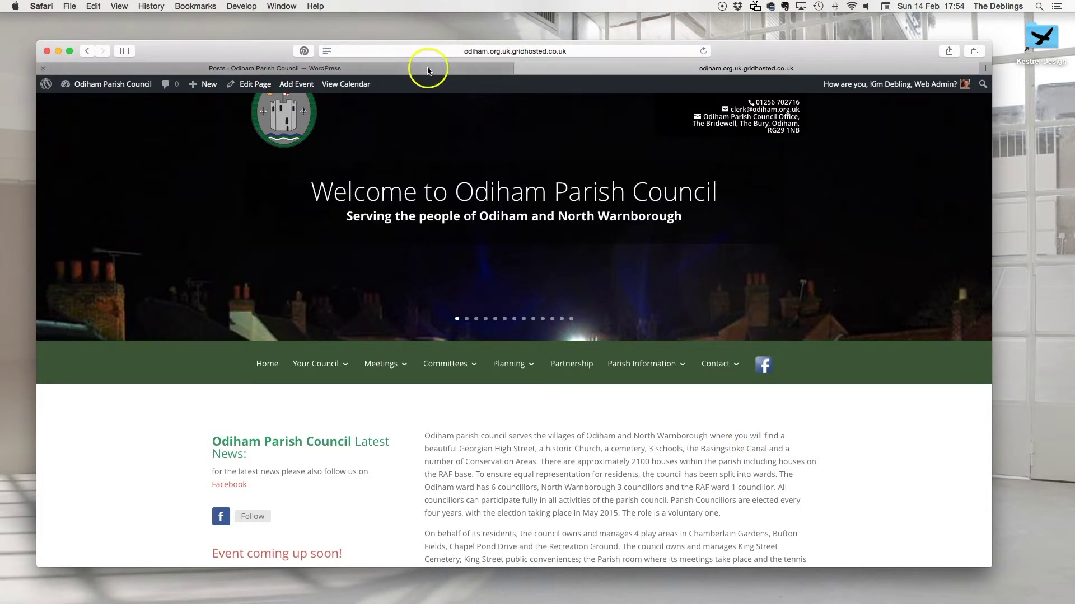
- Return to the post's Quick Edit form and compare its slug with its title without editing either
{"action": "left_click", "coordinate": [427, 68]}
{"action": "left_click", "coordinate": [301, 230]}
{"action": "left_click_drag", "start_coordinate": [288, 230], "coordinate": [191, 229]}
{"action": "left_click", "coordinate": [200, 212]}
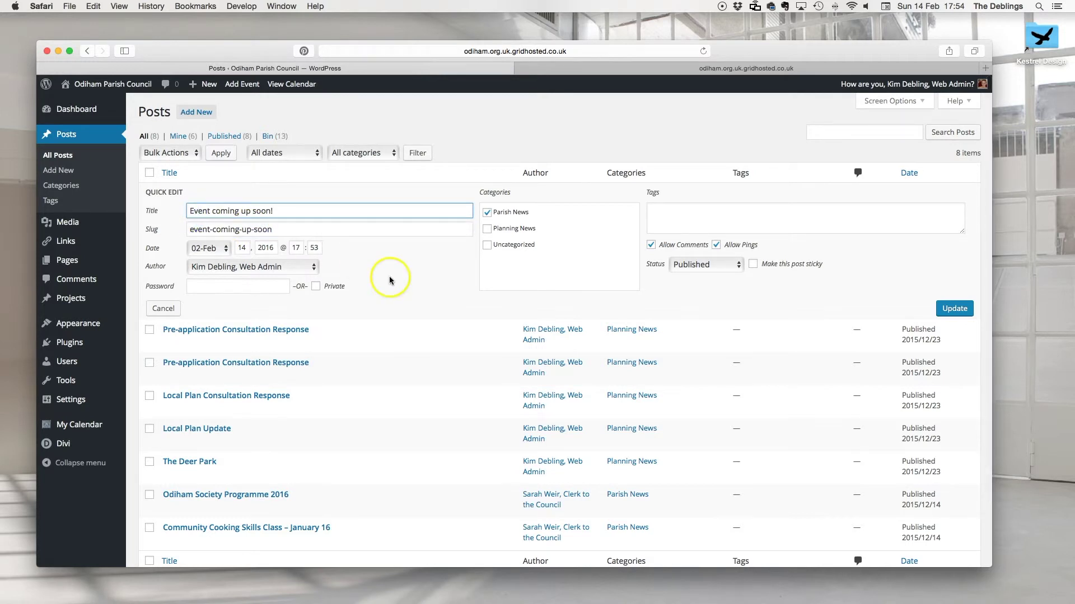
{"action": "left_click_drag", "start_coordinate": [283, 211], "coordinate": [179, 212]}
{"action": "left_click", "coordinate": [279, 230]}
{"action": "left_click_drag", "start_coordinate": [279, 230], "coordinate": [210, 222]}
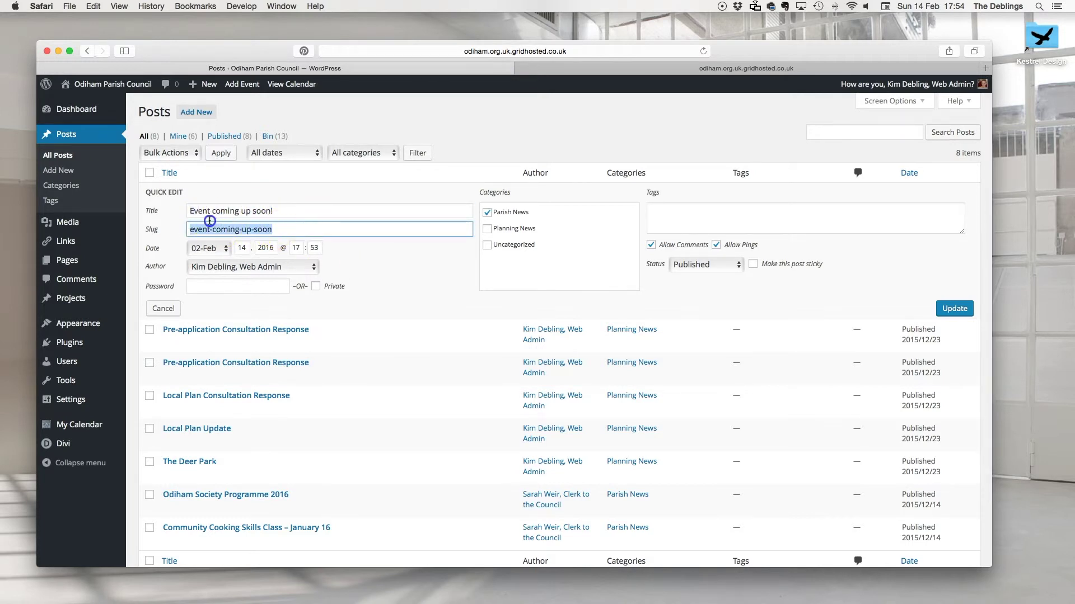
- Review the author choices in the post's Quick Edit form without changing the selected author
{"action": "left_click", "coordinate": [403, 270]}
{"action": "left_click", "coordinate": [286, 270]}
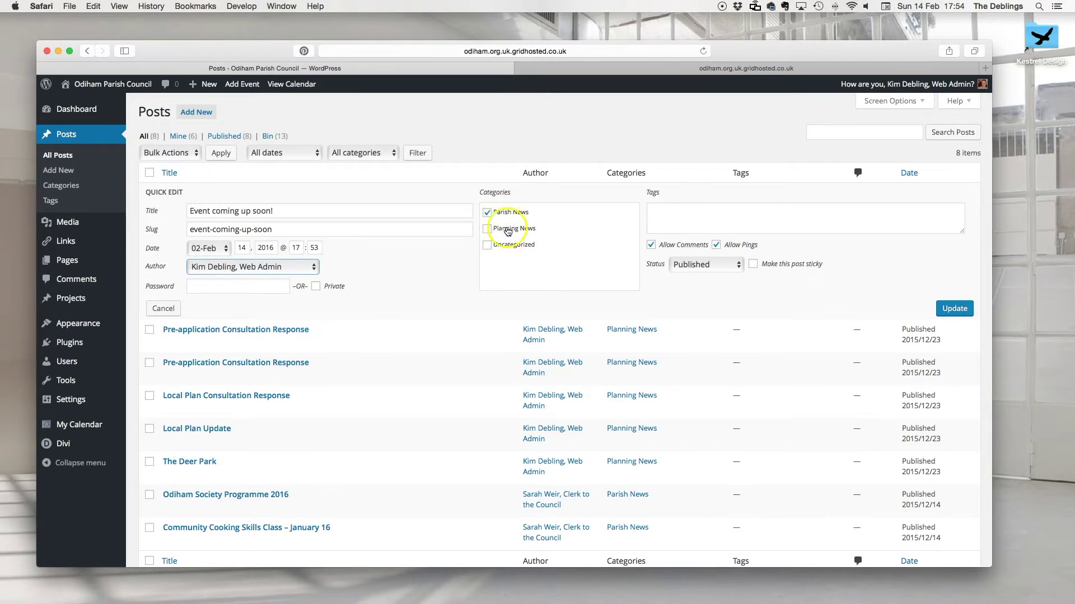
{"action": "left_click", "coordinate": [214, 266]}
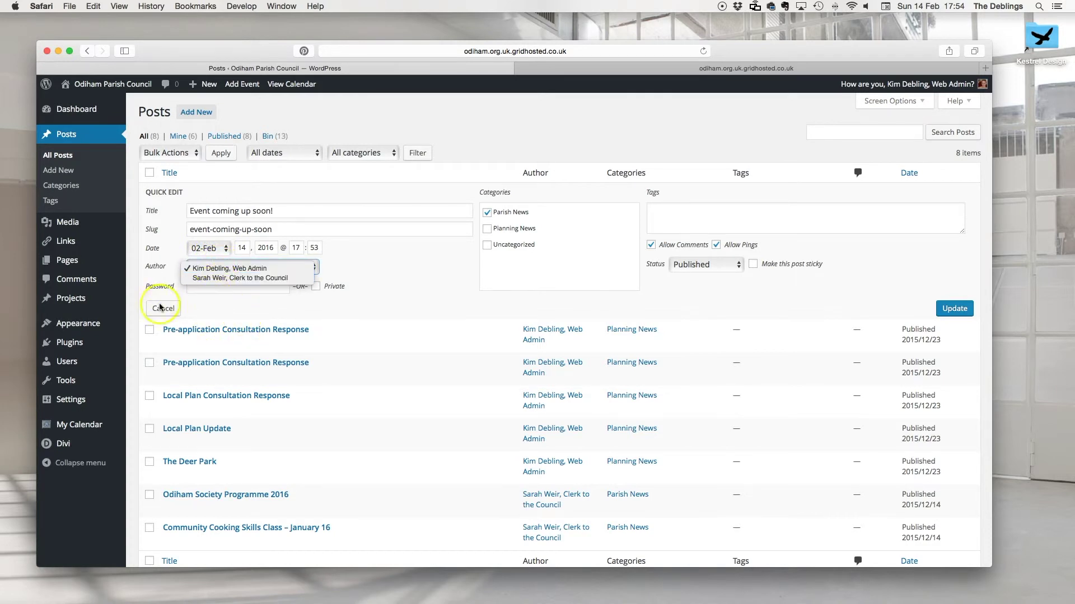
{"action": "left_click", "coordinate": [365, 261]}
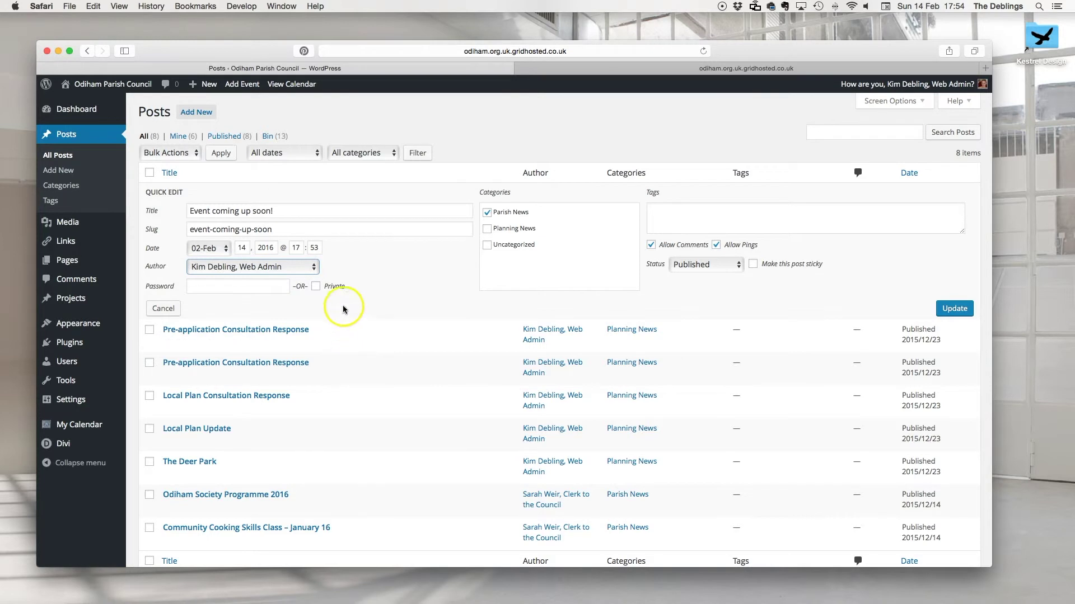
- Review the author and status choices in the post's Quick Edit form, keeping both current selections
{"action": "left_click", "coordinate": [304, 270]}
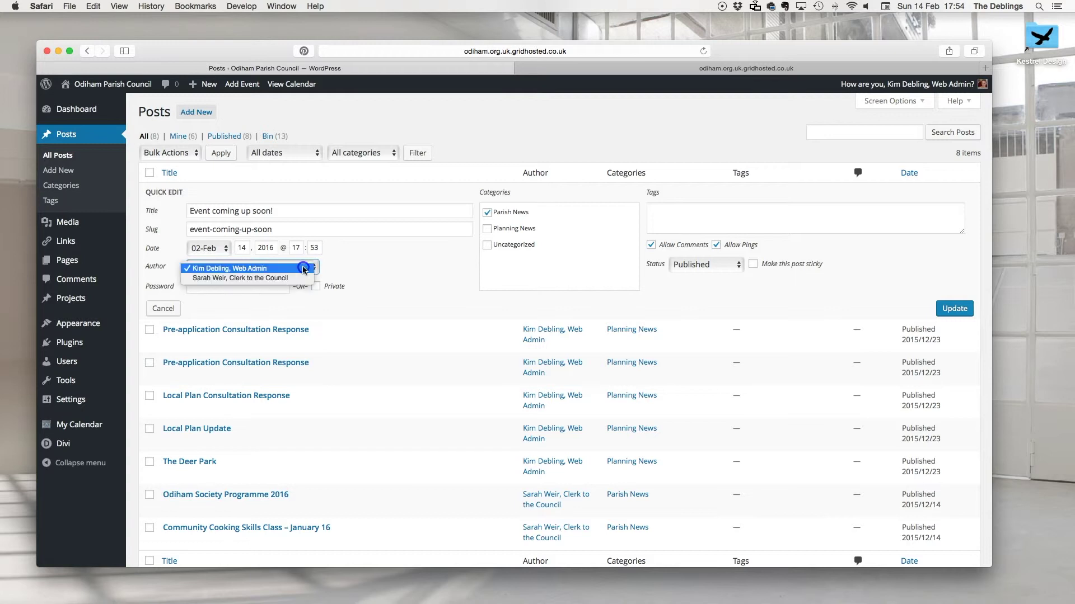
{"action": "left_click", "coordinate": [263, 287]}
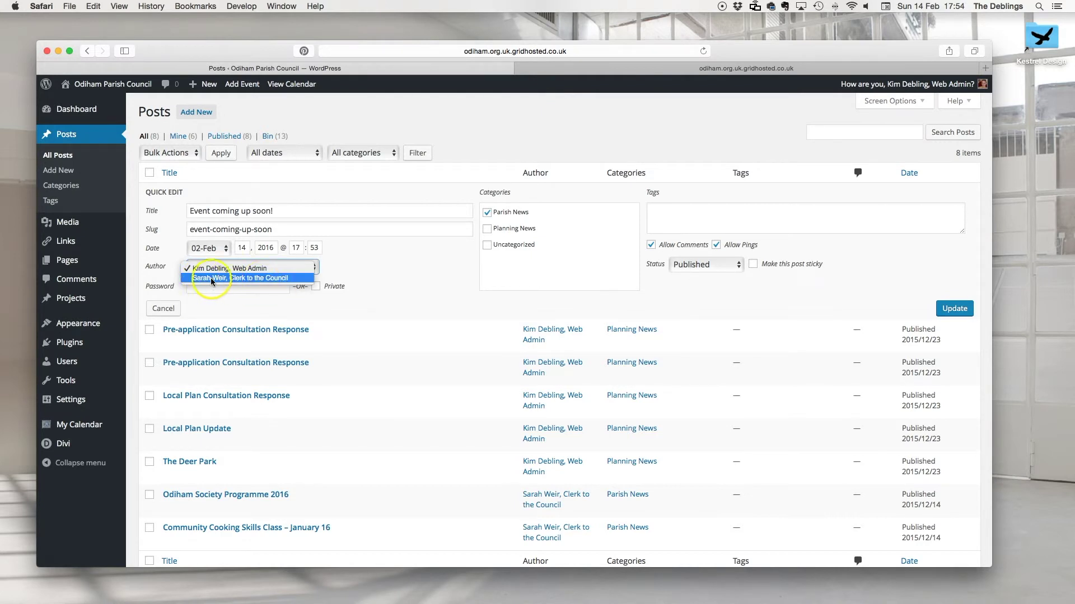
{"action": "left_click", "coordinate": [382, 284]}
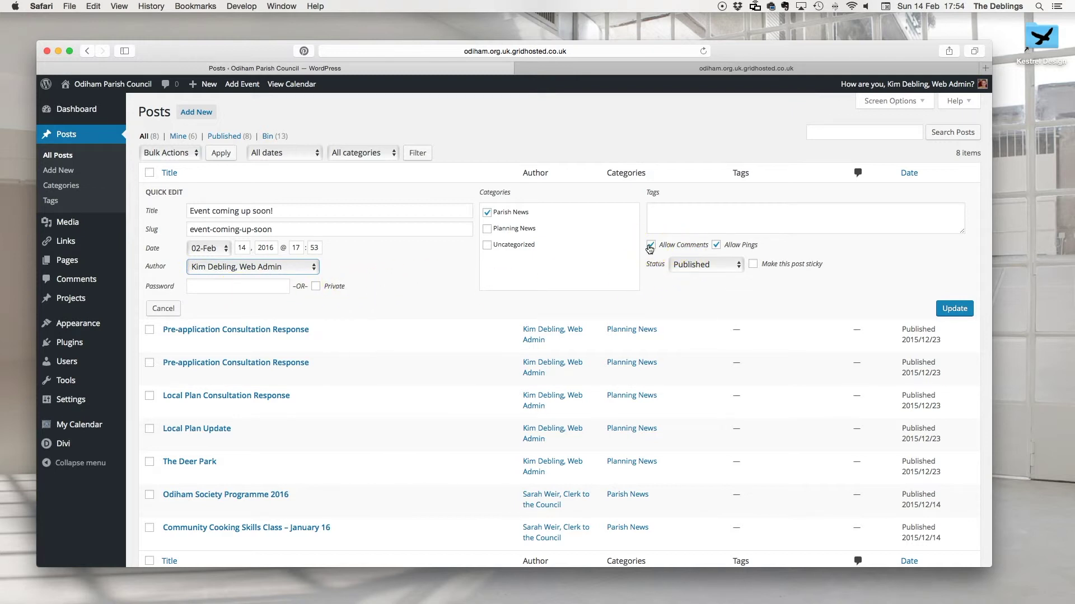
{"action": "left_click", "coordinate": [694, 264]}
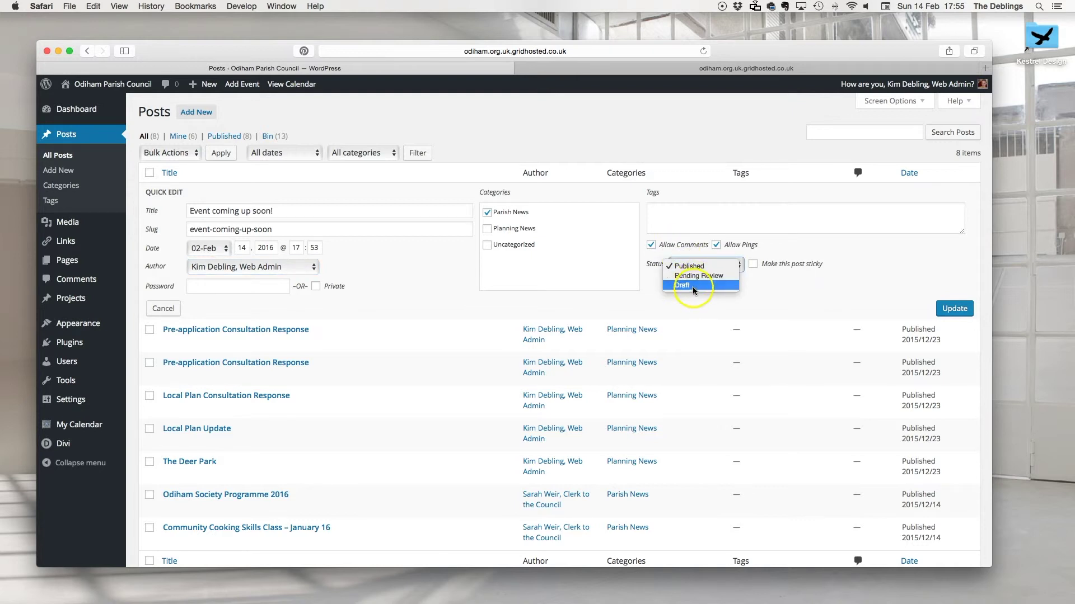
{"action": "left_click", "coordinate": [775, 288]}
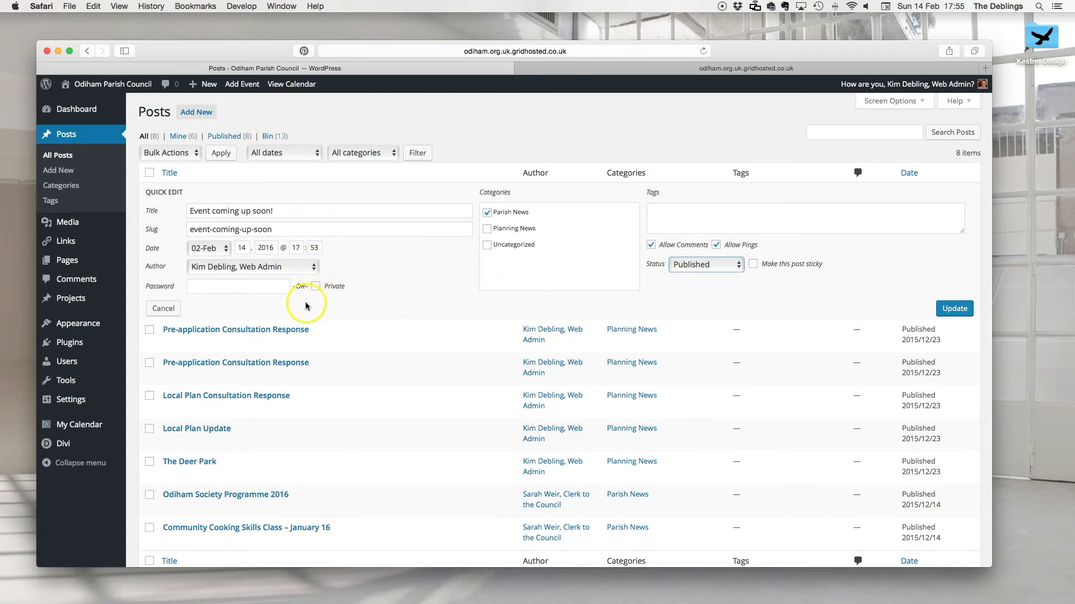
- Cancel Quick Edit and move "Event coming up soon!" to the Bin, then reload the live home page to check its latest news
{"action": "left_click", "coordinate": [163, 309]}
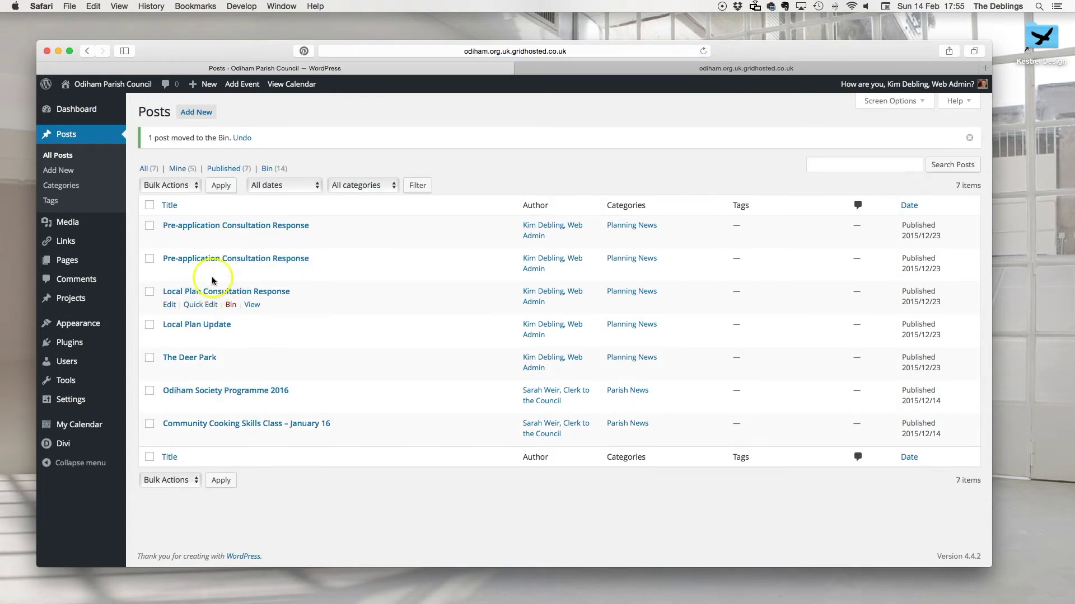
{"action": "left_click", "coordinate": [774, 66]}
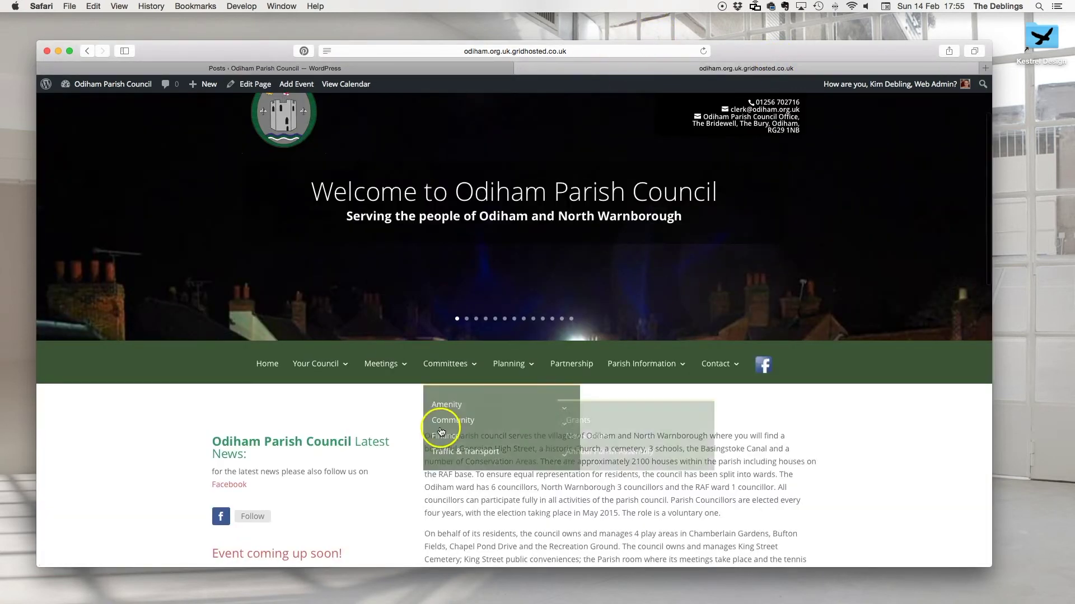
{"action": "scroll", "coordinate": [409, 503], "scroll_direction": "down", "scroll_amount": 4}
{"action": "left_click", "coordinate": [703, 50]}
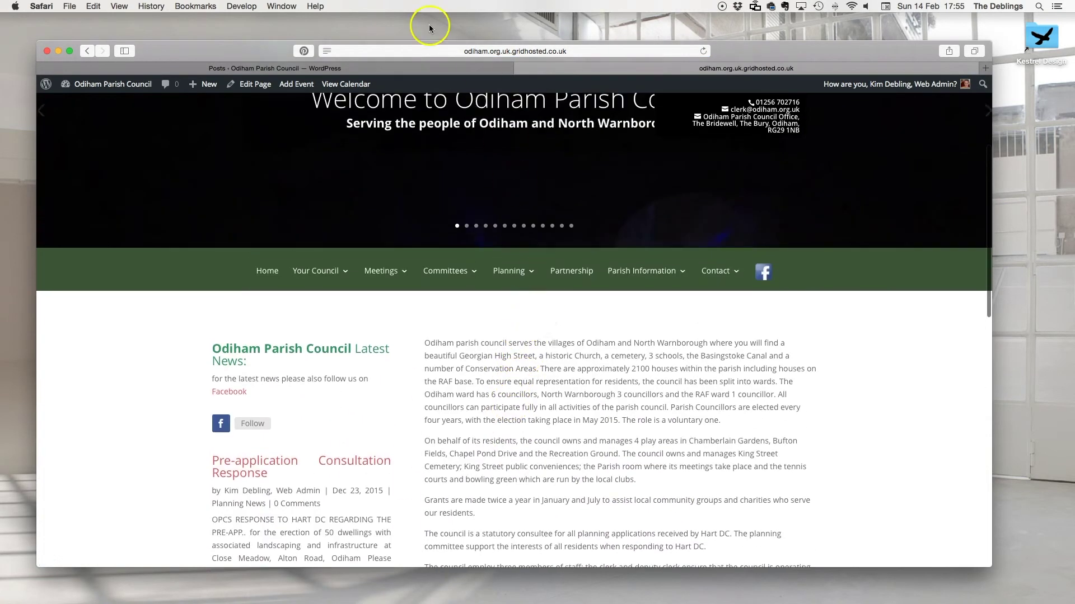
- Permanently delete all binned posts in the WordPress admin and return to the list of all posts
{"action": "left_click", "coordinate": [403, 68]}
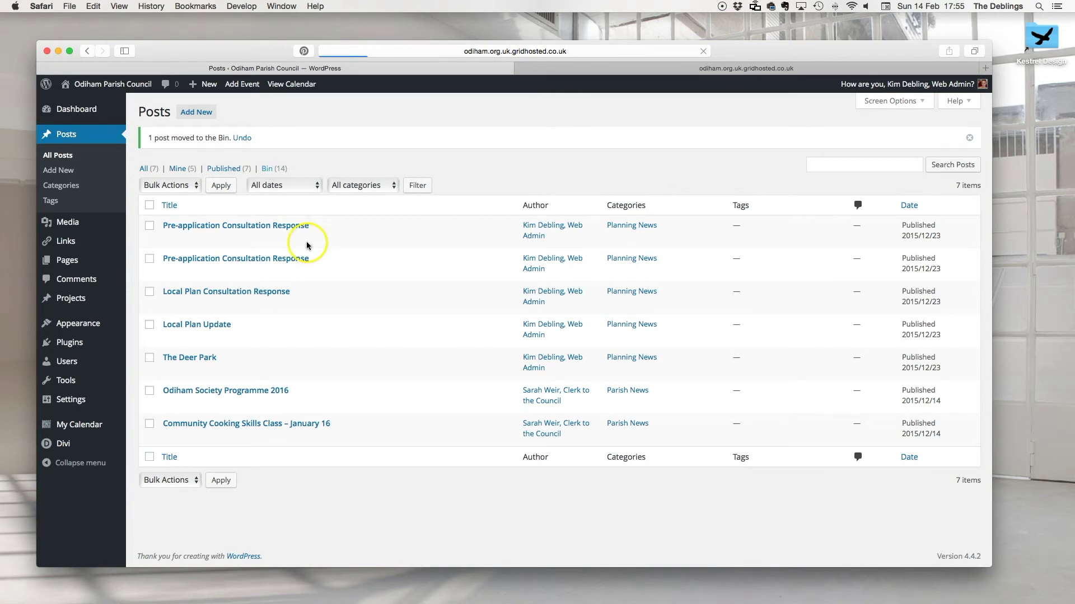
{"action": "left_click", "coordinate": [485, 152]}
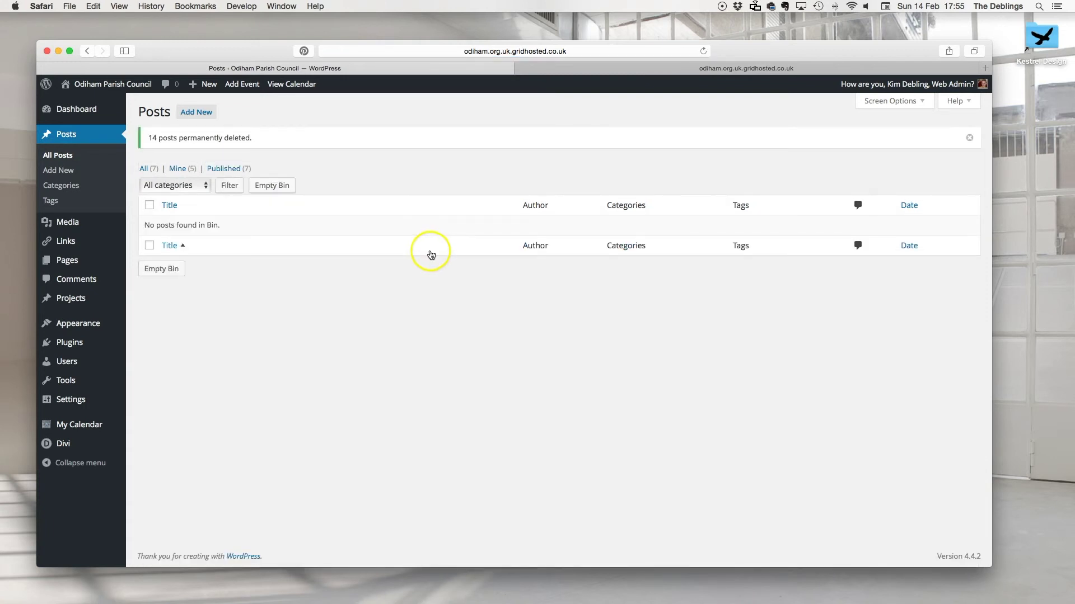
{"action": "left_click", "coordinate": [57, 160]}
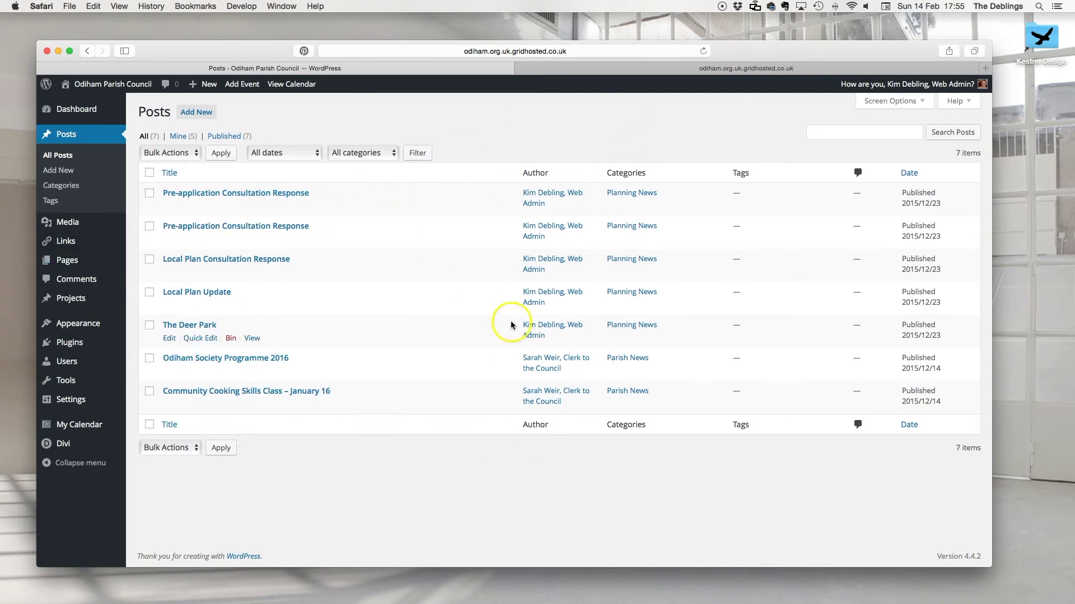
- Switch to the live home page and examine the posts listed under Latest News
{"action": "left_click", "coordinate": [677, 68]}
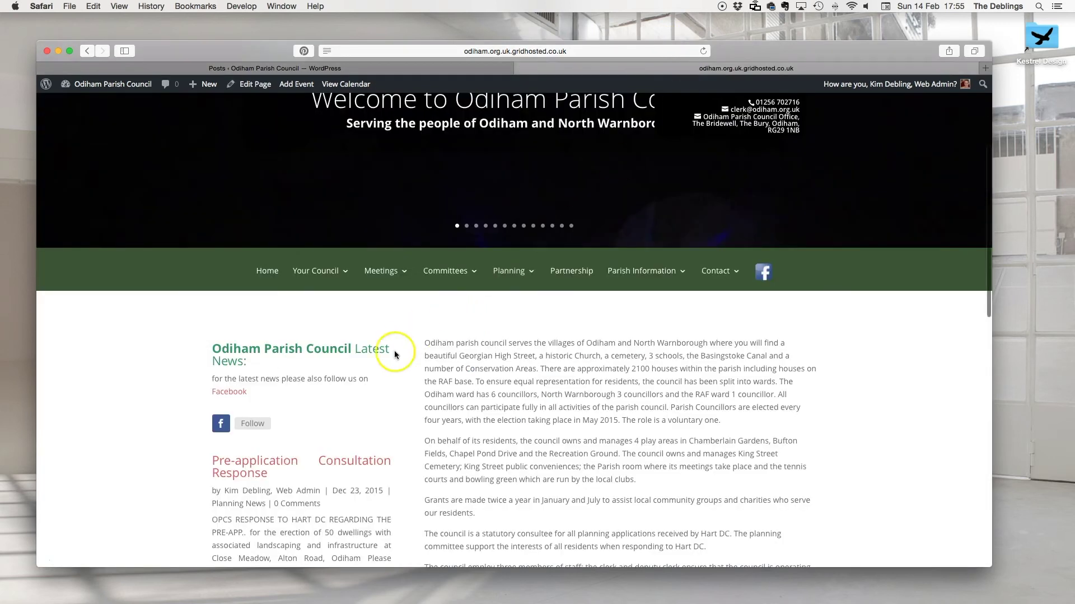
{"action": "scroll", "coordinate": [258, 302], "scroll_direction": "down", "scroll_amount": 5}
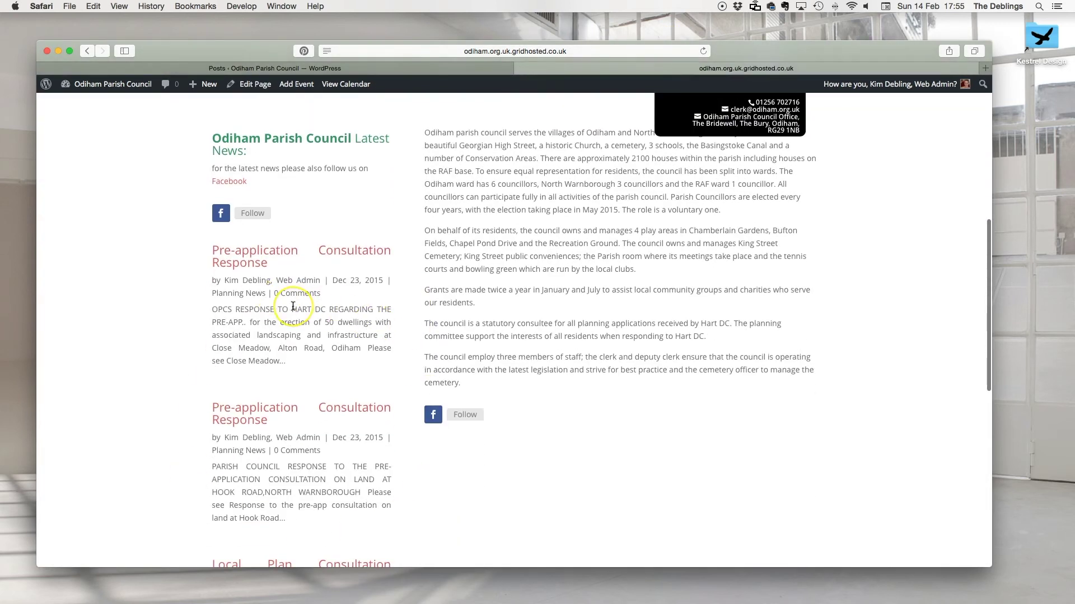
{"action": "scroll", "coordinate": [290, 306], "scroll_direction": "down", "scroll_amount": 5}
{"action": "scroll", "coordinate": [293, 306], "scroll_direction": "down", "scroll_amount": 3}
{"action": "scroll", "coordinate": [293, 306], "scroll_direction": "up", "scroll_amount": 6}
{"action": "scroll", "coordinate": [292, 306], "scroll_direction": "up", "scroll_amount": 3}
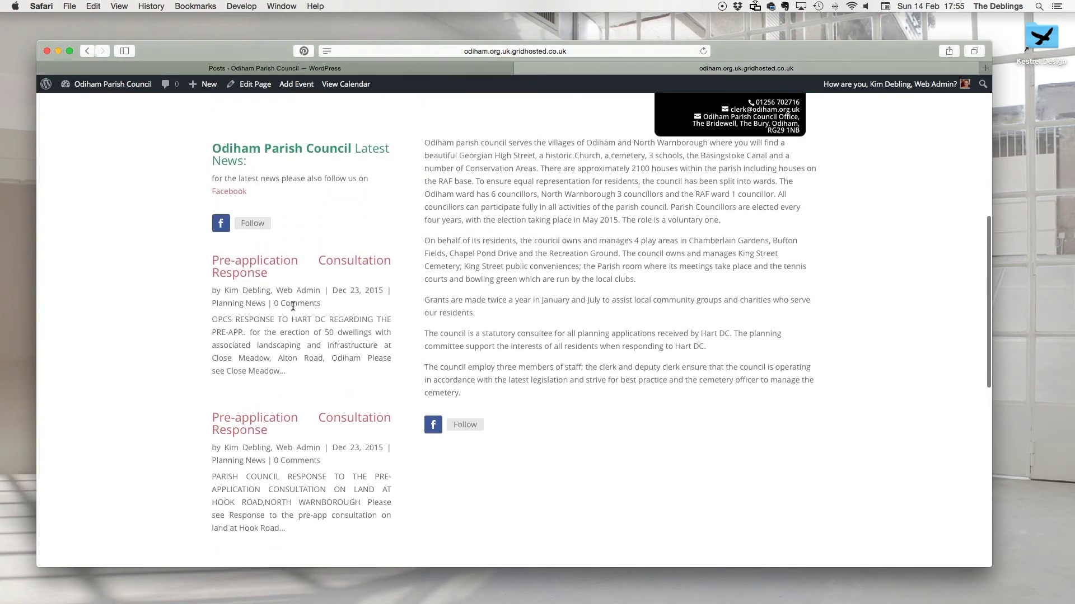
{"action": "scroll", "coordinate": [341, 334], "scroll_direction": "up", "scroll_amount": 8}
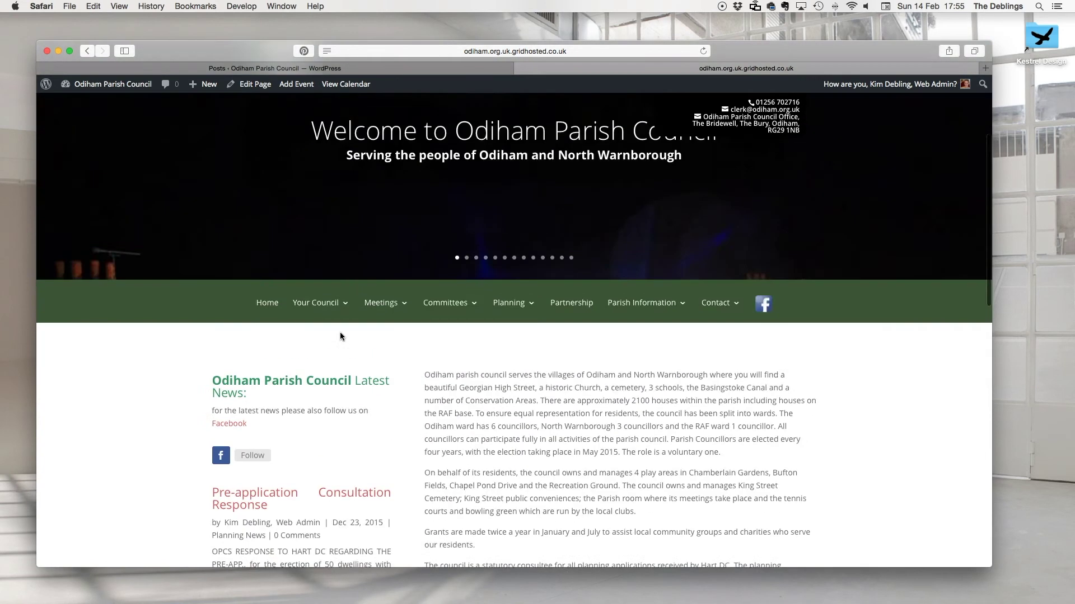
{"action": "scroll", "coordinate": [556, 448], "scroll_direction": "down", "scroll_amount": 6}
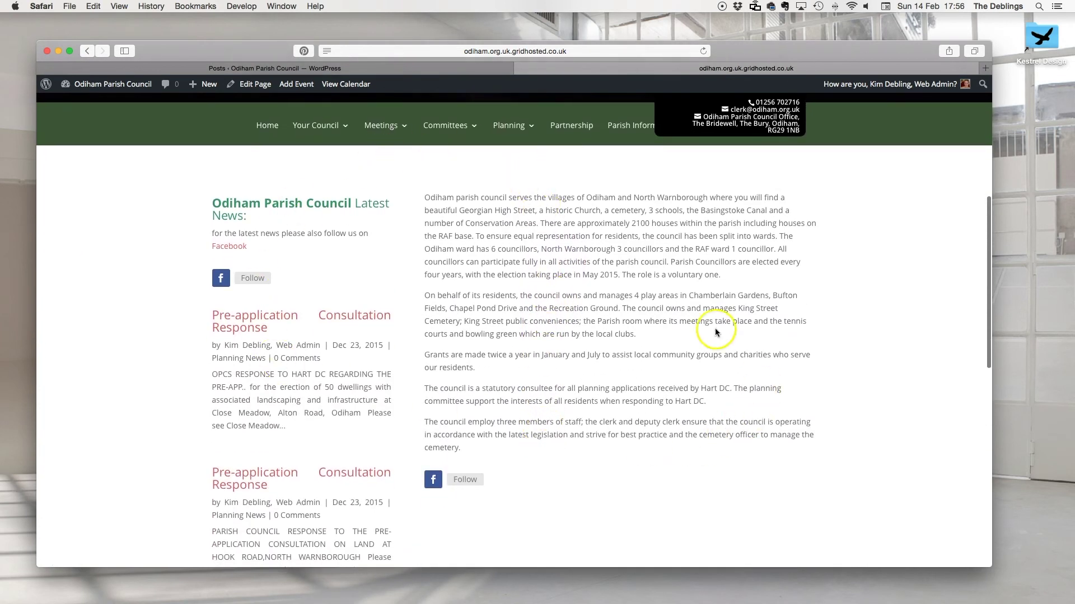
{"action": "scroll", "coordinate": [630, 299], "scroll_direction": "up", "scroll_amount": 3}
{"action": "scroll", "coordinate": [629, 299], "scroll_direction": "up", "scroll_amount": 3}
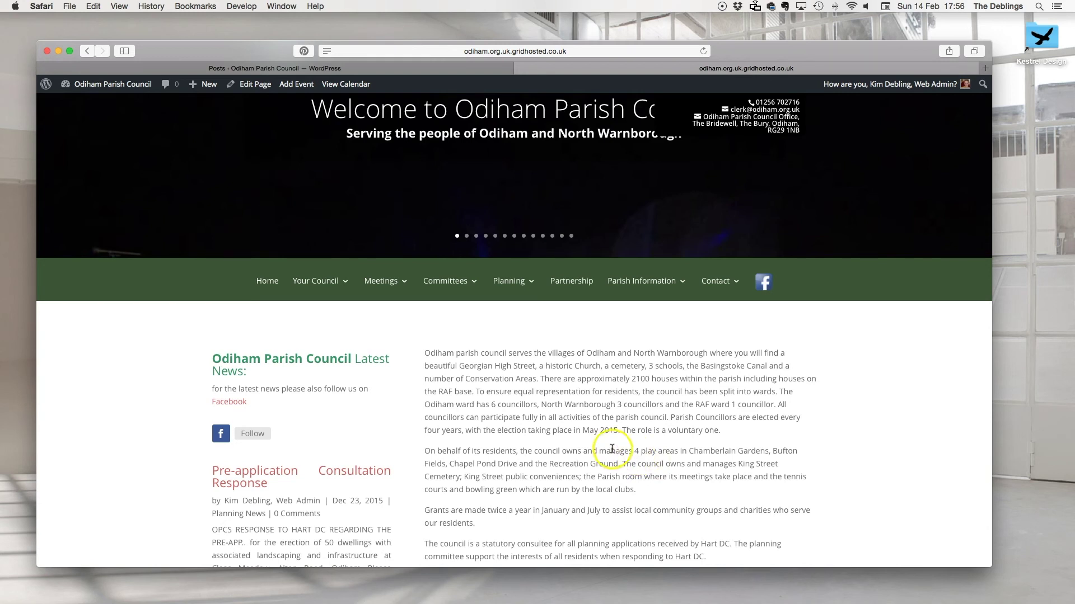
{"action": "scroll", "coordinate": [627, 454], "scroll_direction": "down", "scroll_amount": 5}
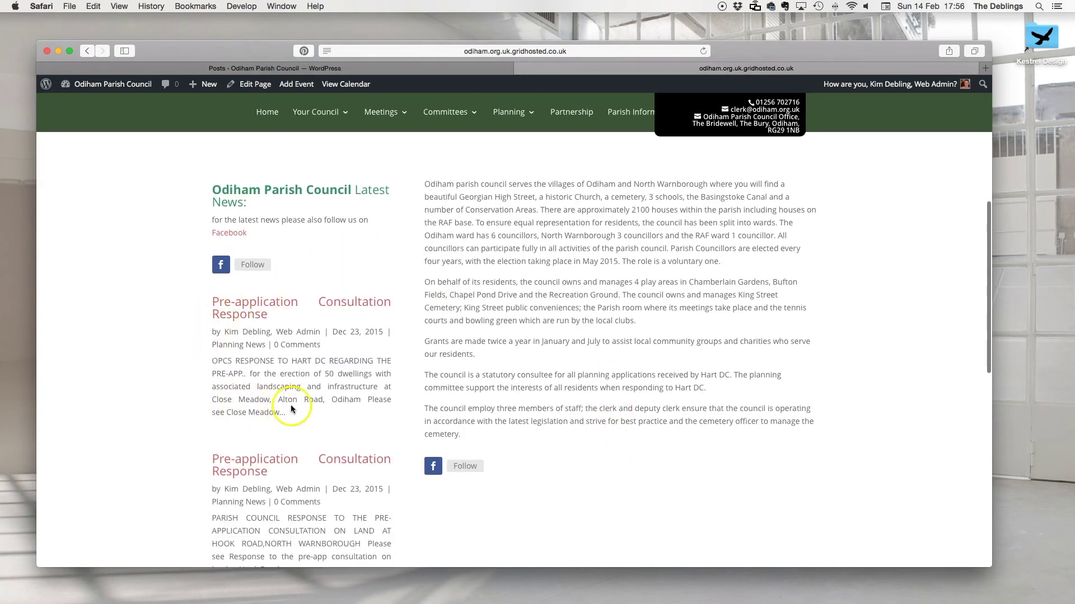